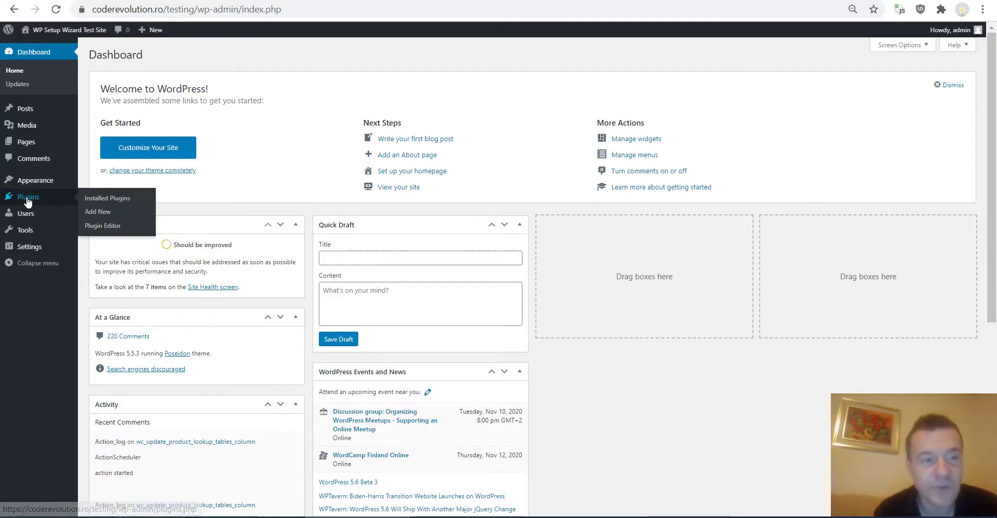
# Step: Upload wp-setup-wizard.zip as a new plugin, install it and activate it
pyautogui.moveTo(35, 199)
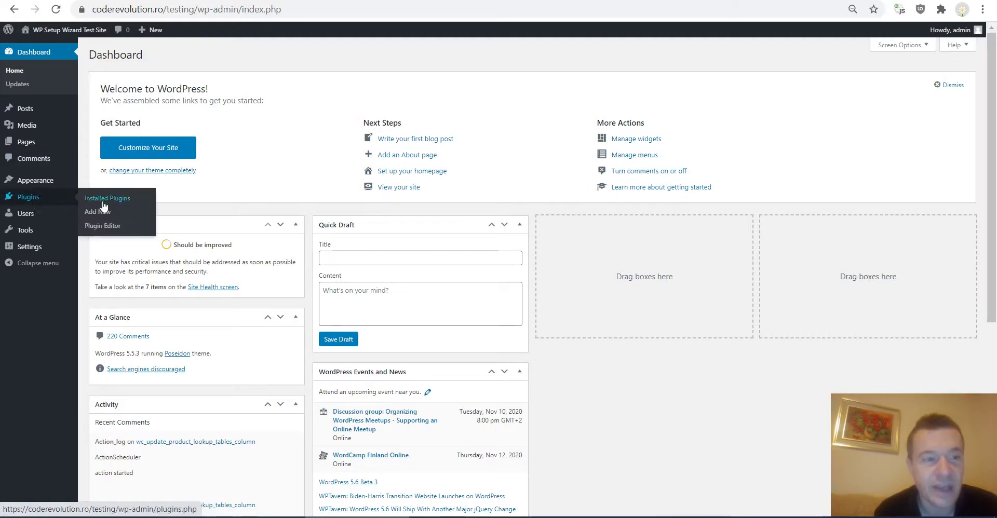
pyautogui.click(108, 211)
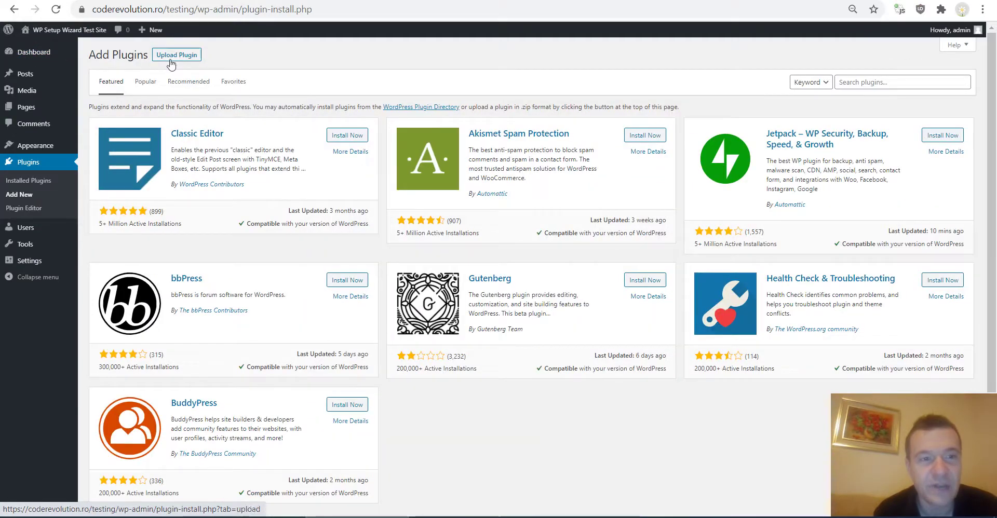
pyautogui.click(169, 58)
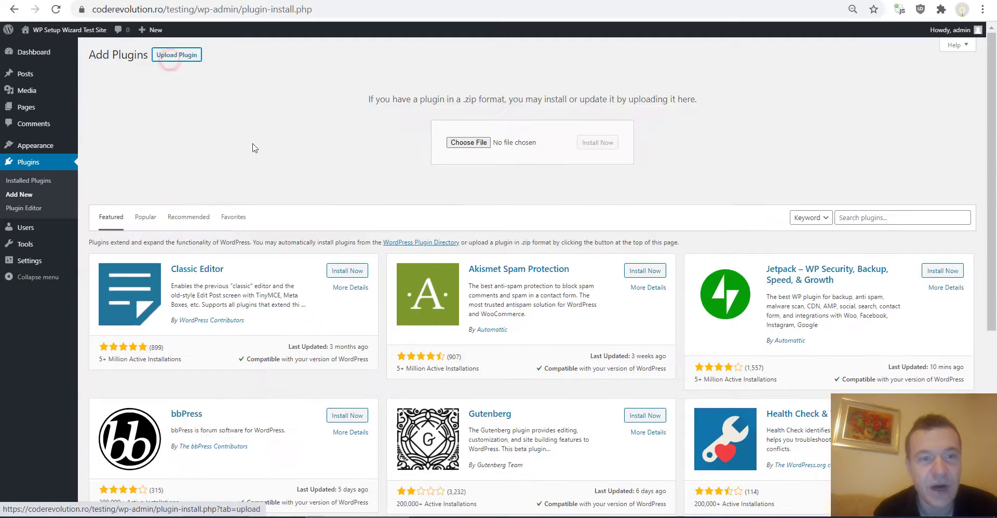
pyautogui.click(469, 142)
pyautogui.doubleClick(160, 70)
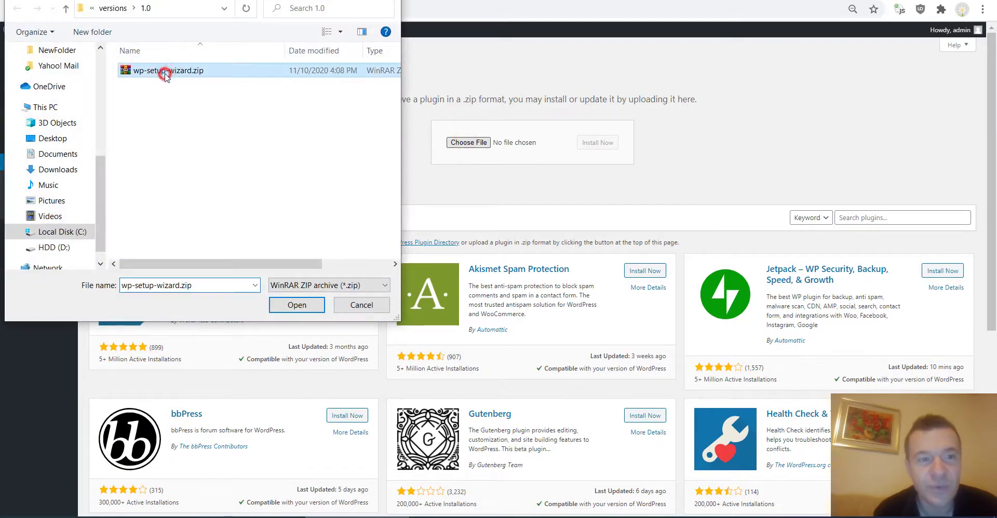
pyautogui.click(584, 148)
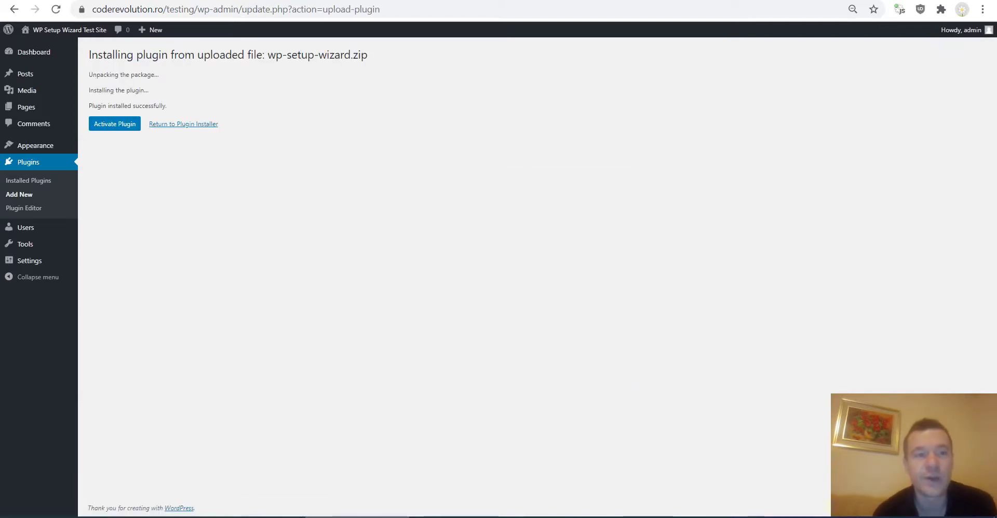
pyautogui.click(115, 125)
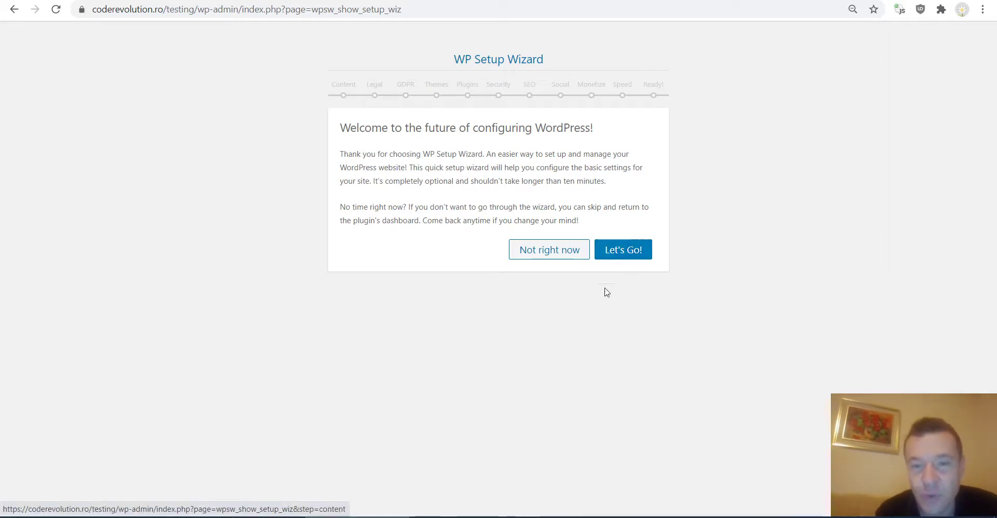
# Step: Postpone the initial setup wizard, run the Quick Setup Wizard from the plugin's Welcome settings and proceed to its Content step
pyautogui.click(558, 254)
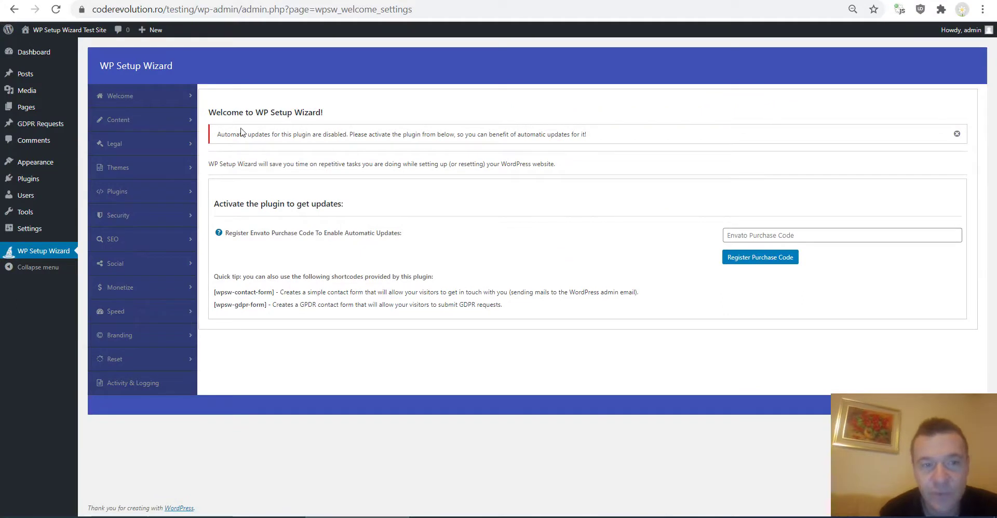
pyautogui.click(144, 100)
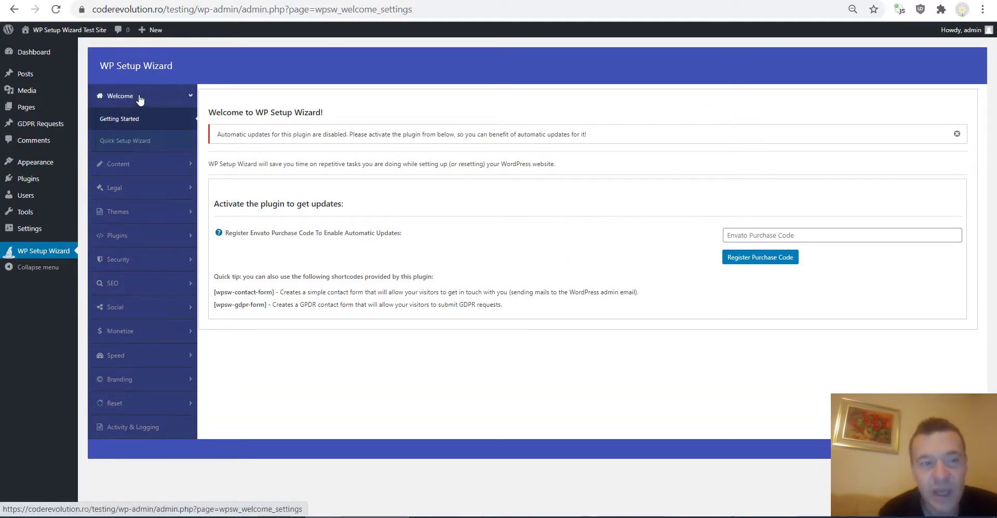
pyautogui.click(120, 145)
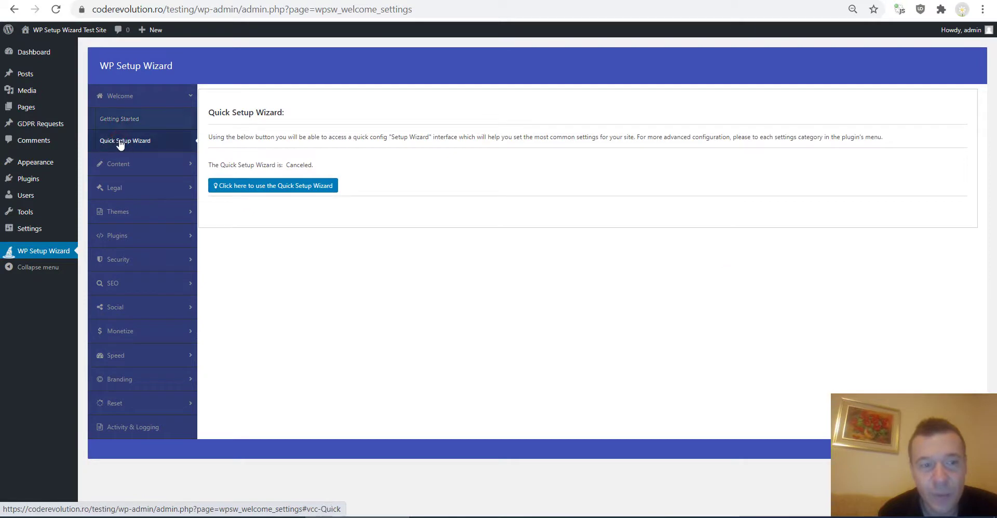
pyautogui.click(235, 187)
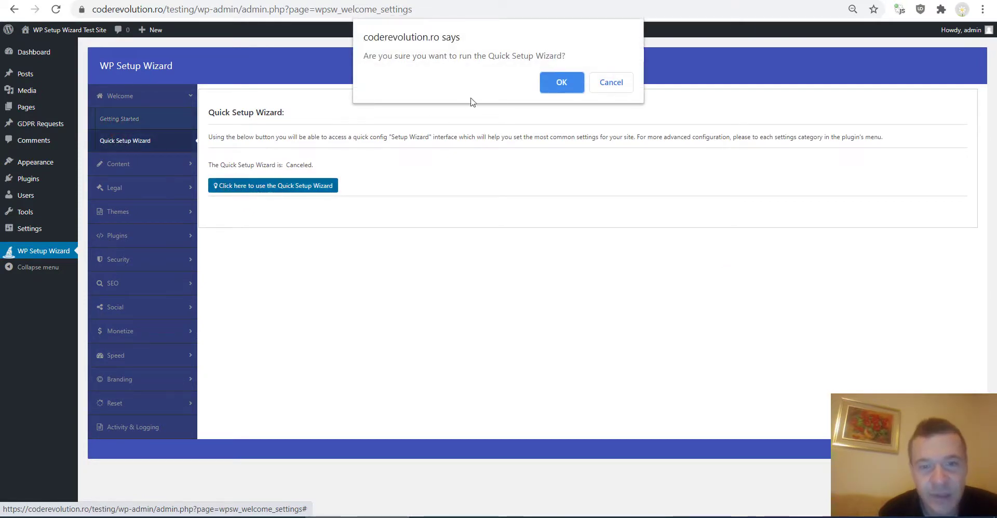
pyautogui.click(559, 82)
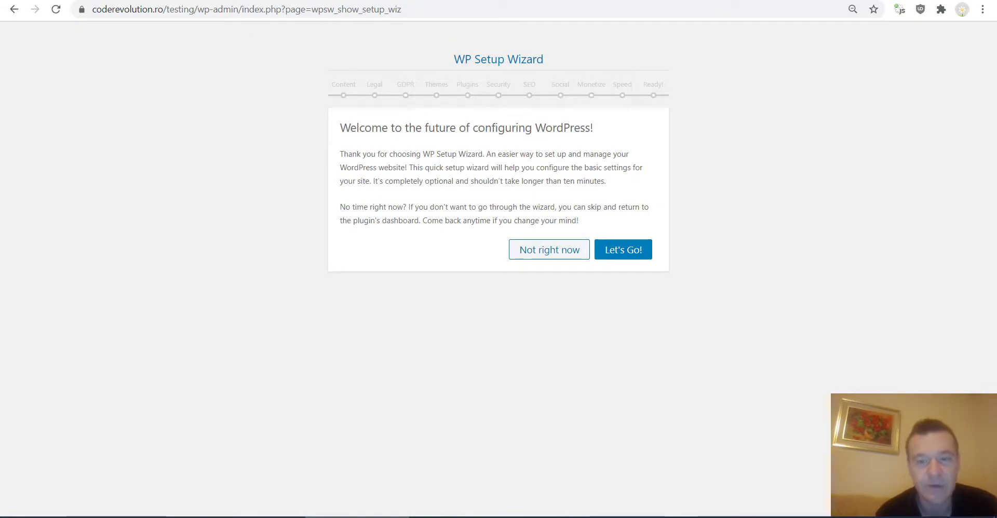
pyautogui.click(619, 251)
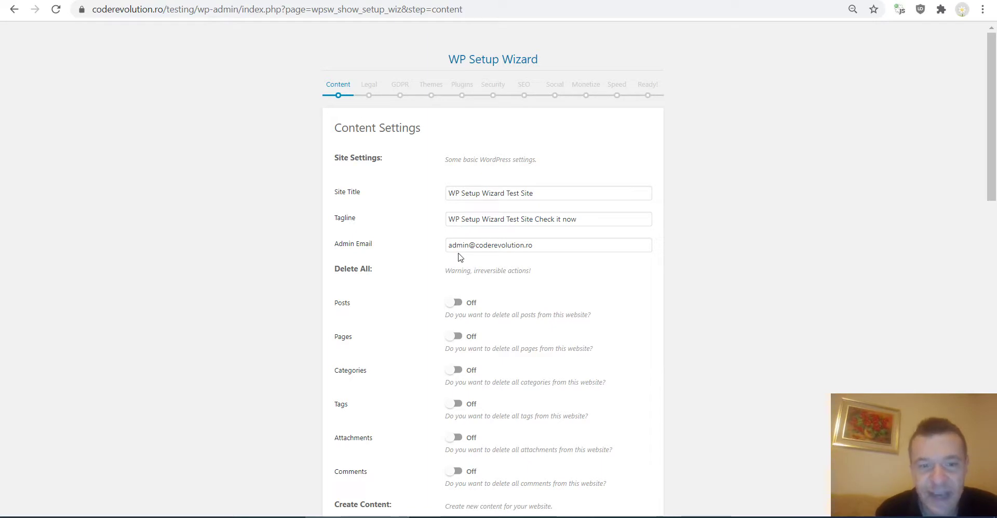
# Step: Enable deletion of all posts and all pages in the wizard's content settings
pyautogui.scroll(-5, 472, 251)
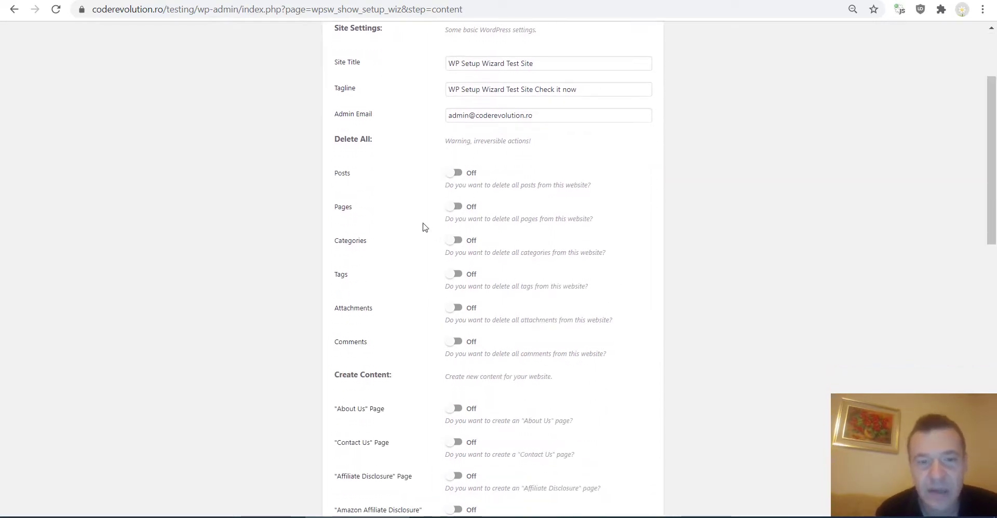
pyautogui.scroll(1, 410, 205)
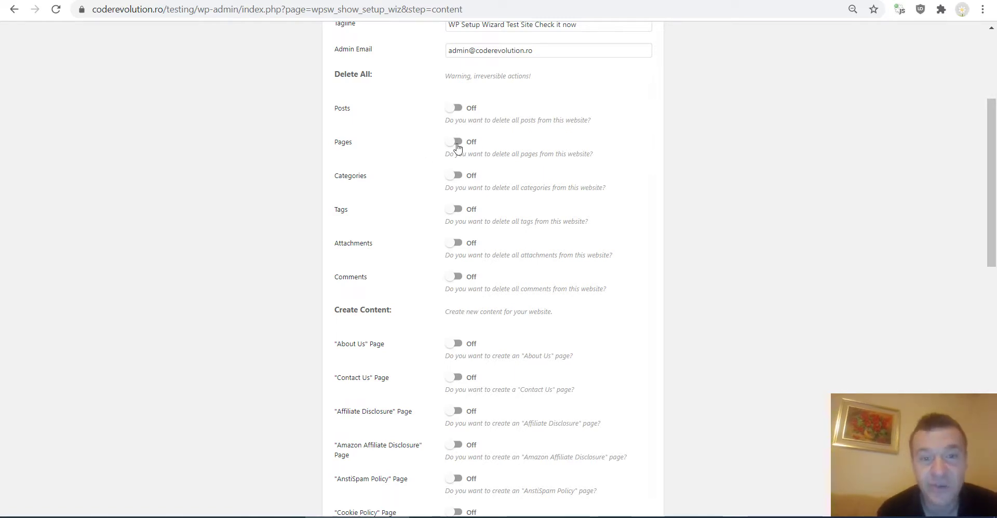
pyautogui.click(453, 106)
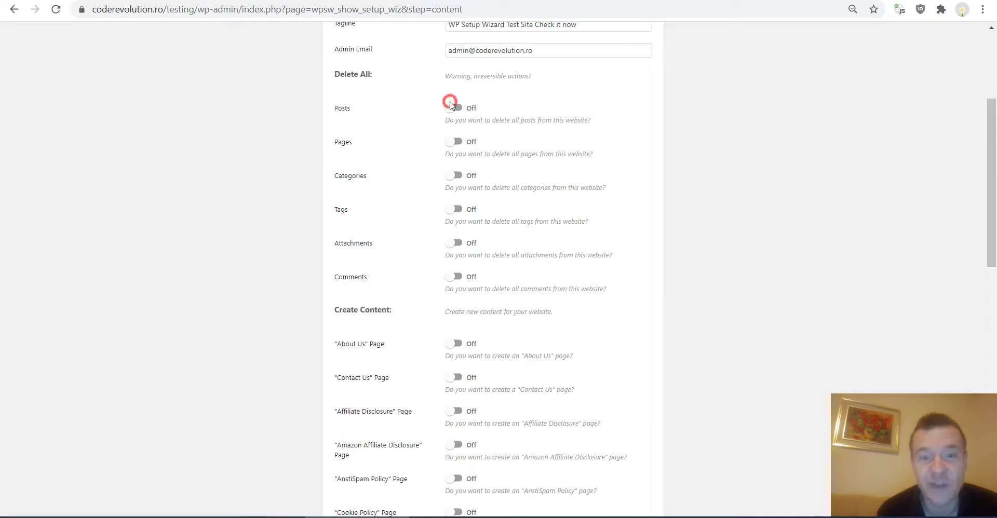
pyautogui.click(456, 145)
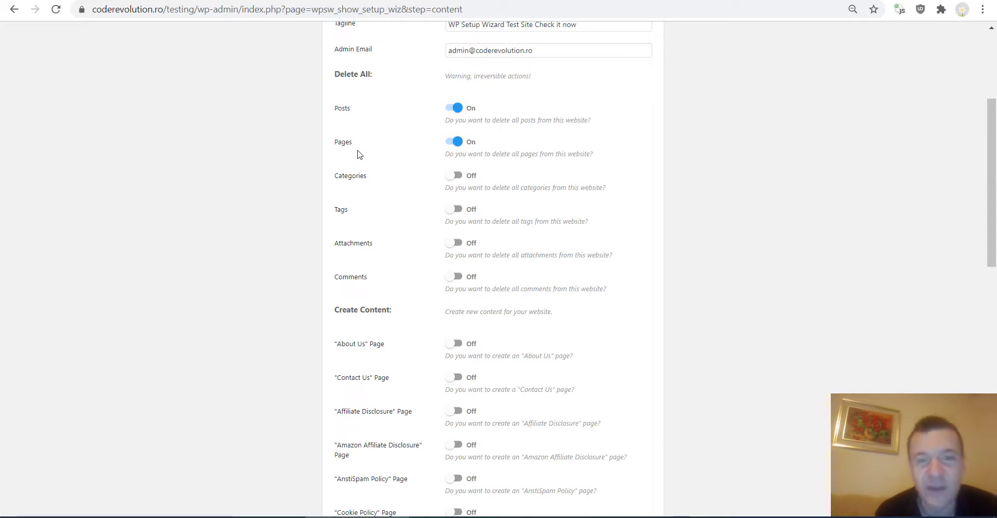
# Step: Enable creation of the "Privacy Policy" and "Terms of Service" pages
pyautogui.scroll(-15, 358, 164)
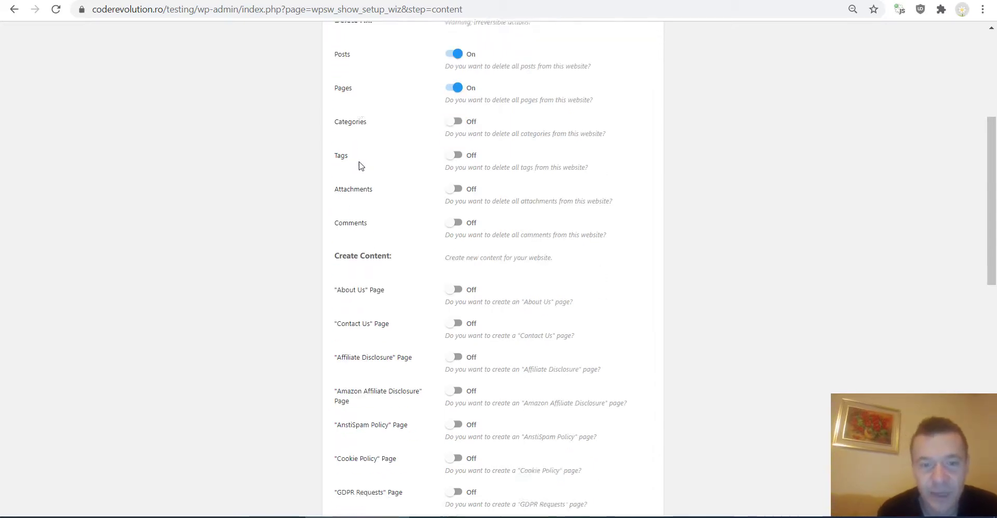
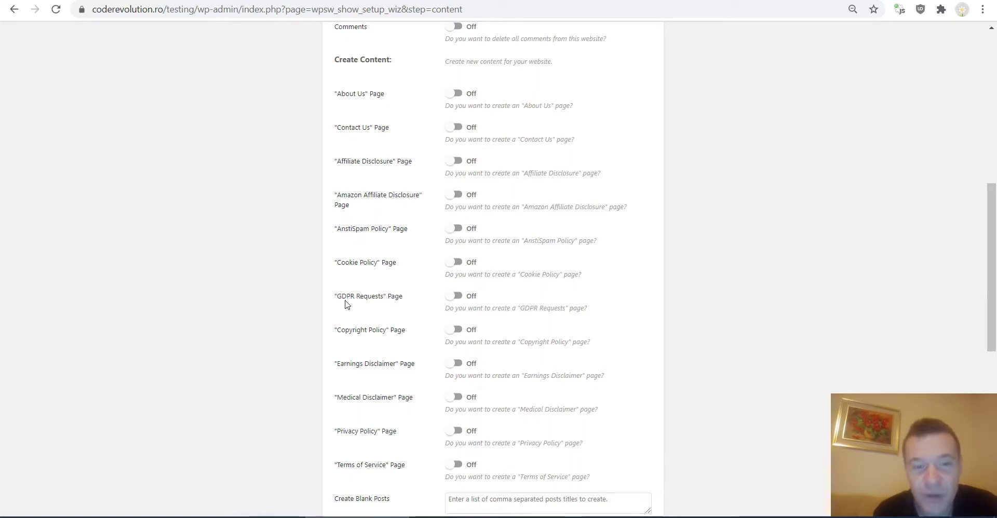
pyautogui.scroll(-1, 347, 305)
pyautogui.scroll(-1, 342, 280)
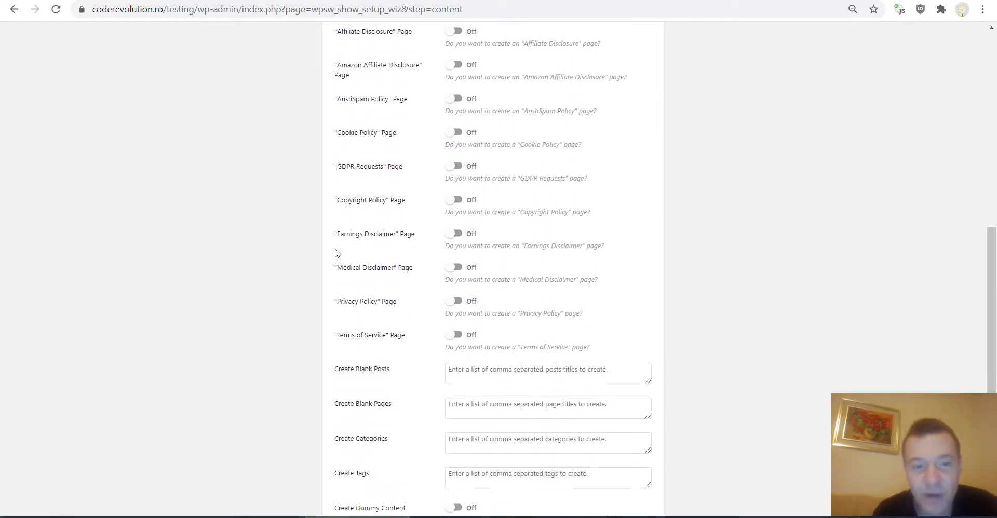
pyautogui.scroll(-1, 351, 278)
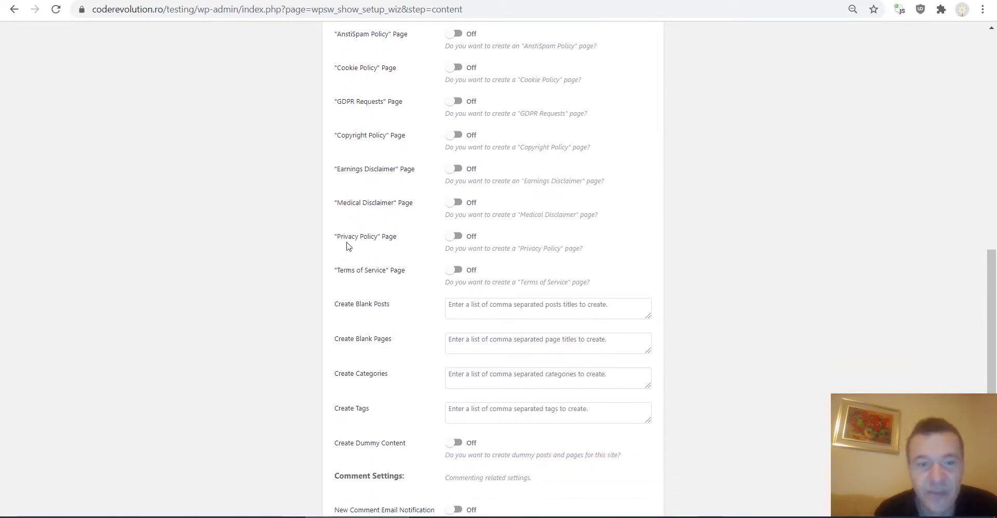
pyautogui.click(454, 237)
pyautogui.click(454, 271)
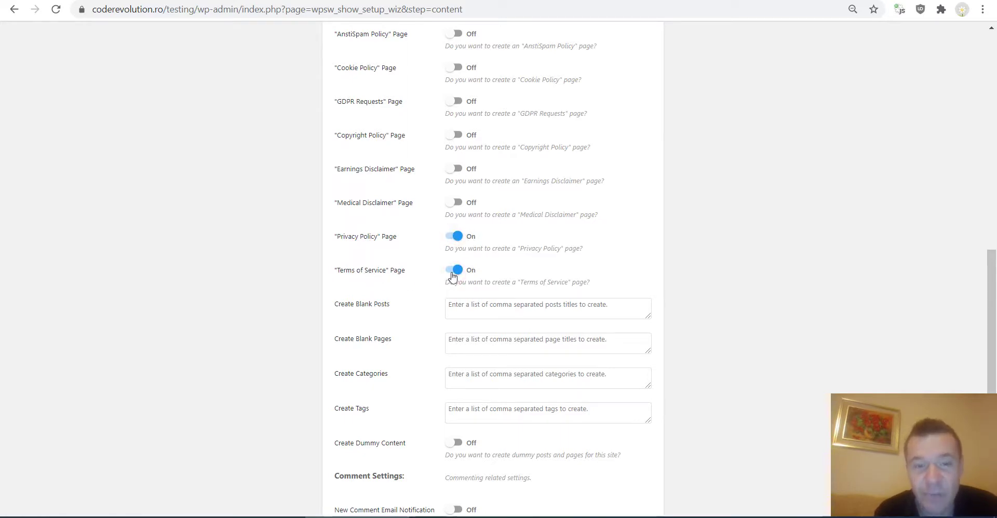
# Step: Enter "Test post 1,Test post 2" as the titles of the blank posts to create
pyautogui.scroll(-1, 421, 242)
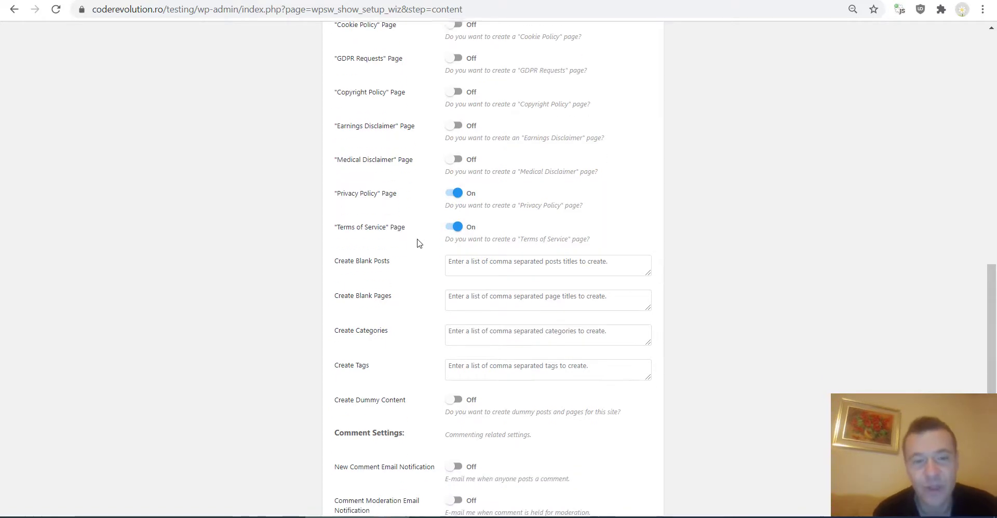
pyautogui.click(454, 242)
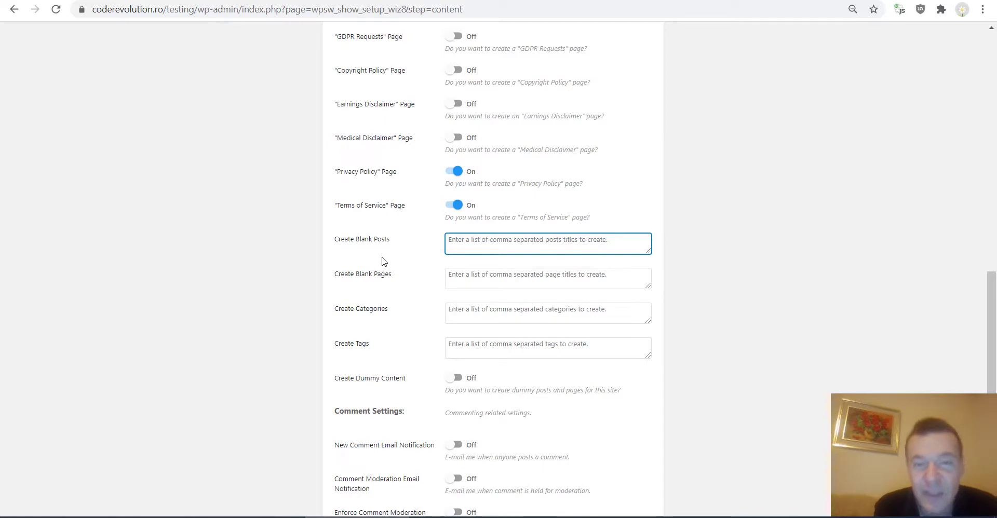
pyautogui.write('Test post 1,Test p')
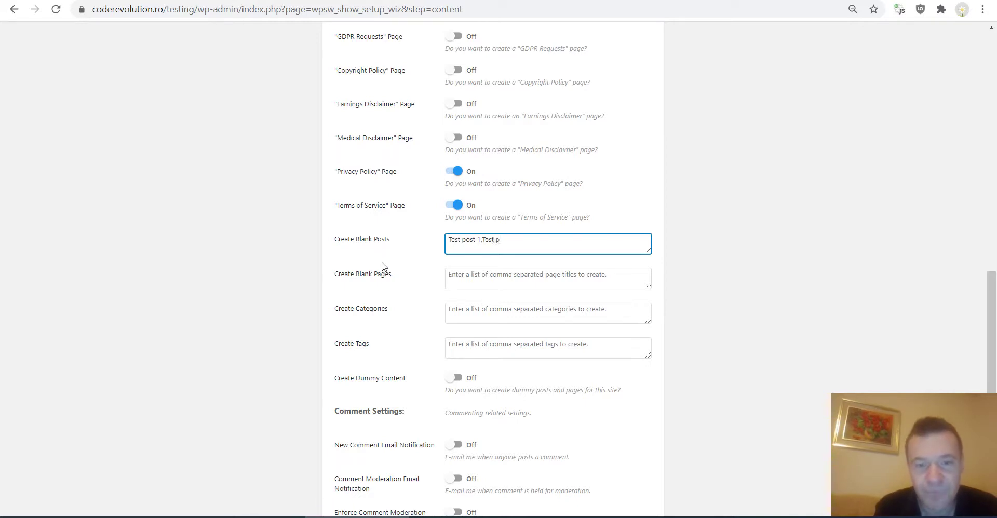
pyautogui.write('ost 2')
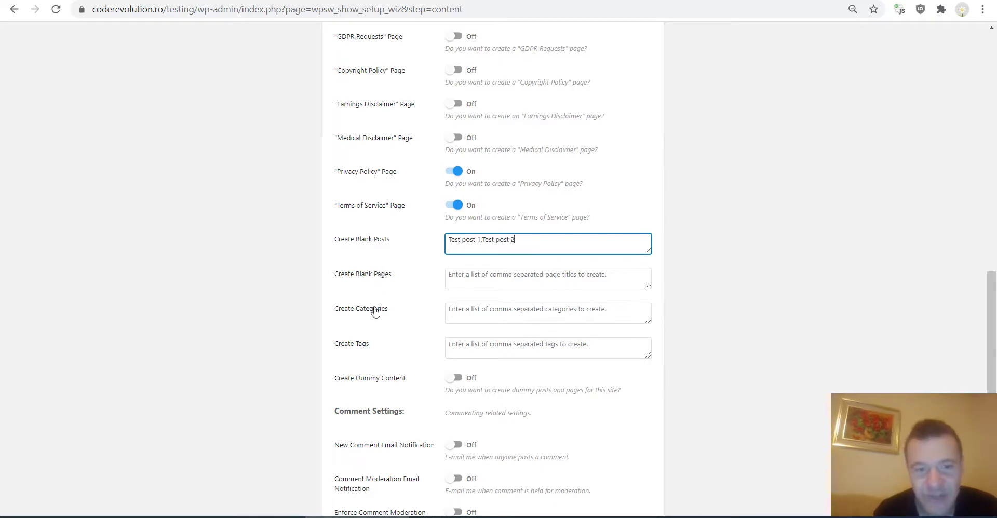
# Step: Switch the new comment email notification on and off again in the comment settings
pyautogui.scroll(-4, 474, 331)
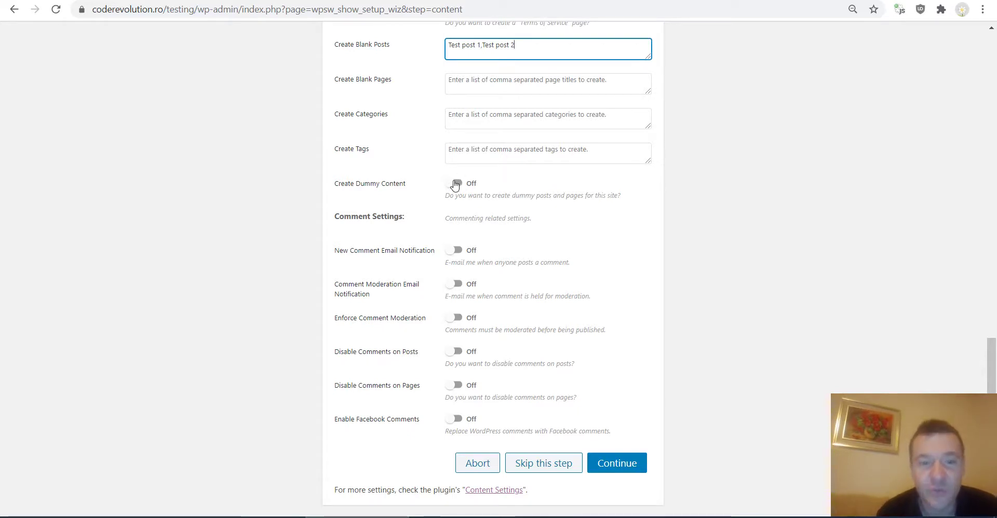
pyautogui.moveTo(353, 251); pyautogui.dragTo(425, 253)
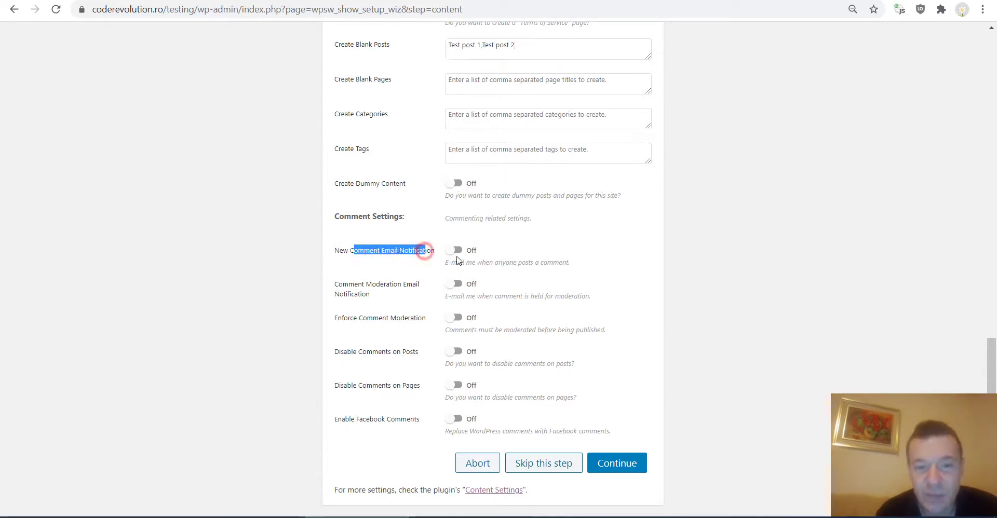
pyautogui.click(453, 251)
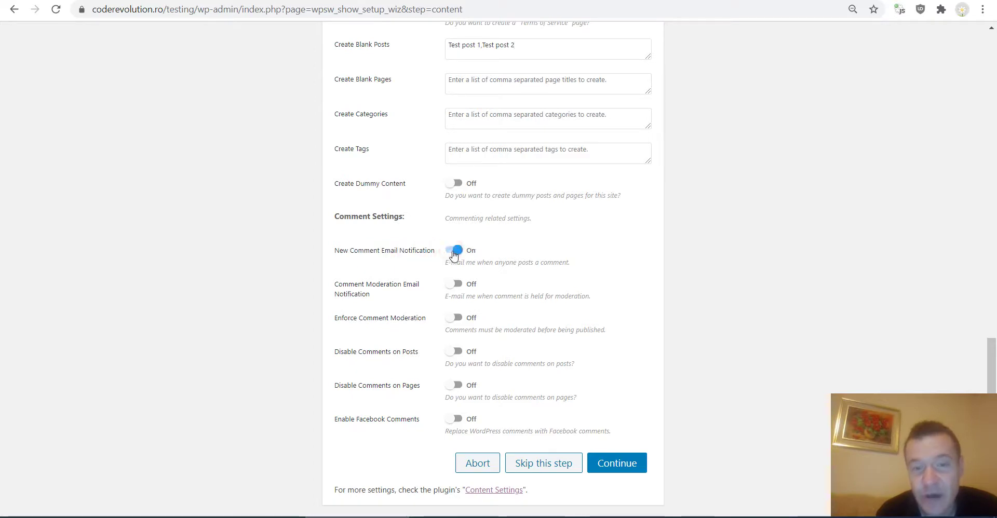
pyautogui.click(453, 251)
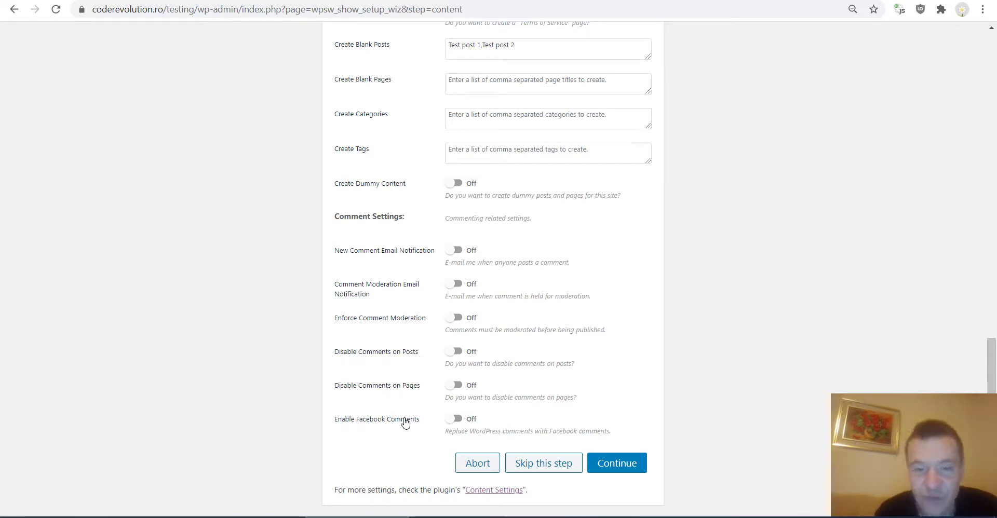
# Step: Set the site title to "WP SETUP" and the tagline to "NEW TAGLINE" in the wizard's site settings
pyautogui.scroll(12, 256, 356)
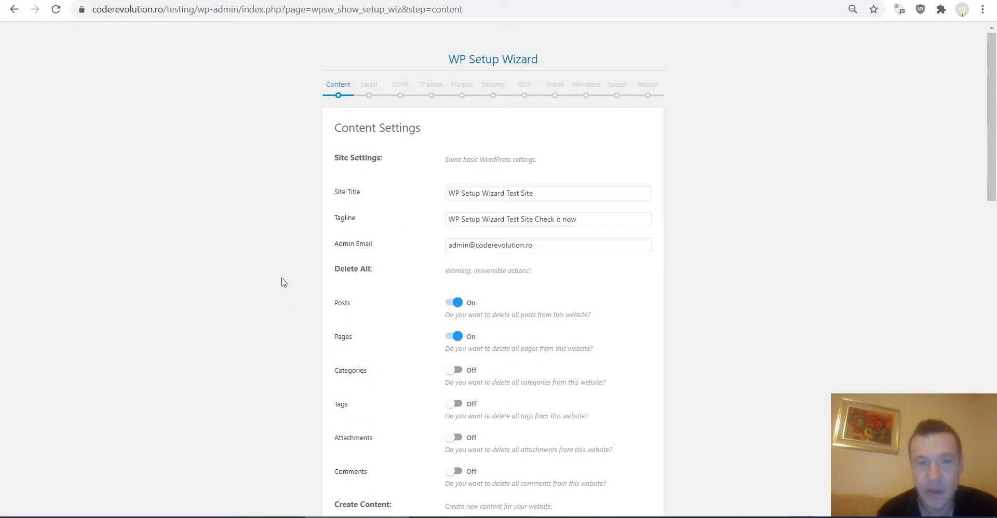
pyautogui.moveTo(552, 193); pyautogui.dragTo(436, 187)
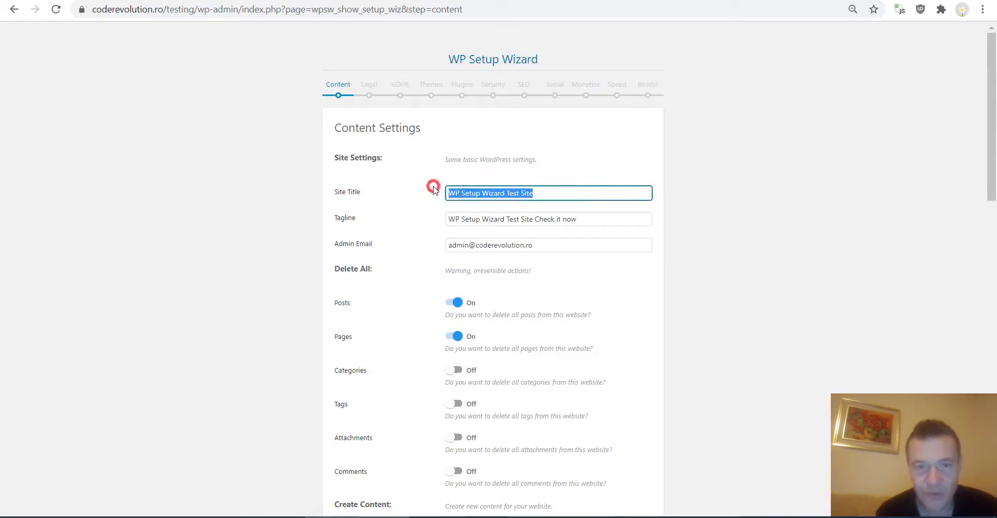
pyautogui.write('WP')
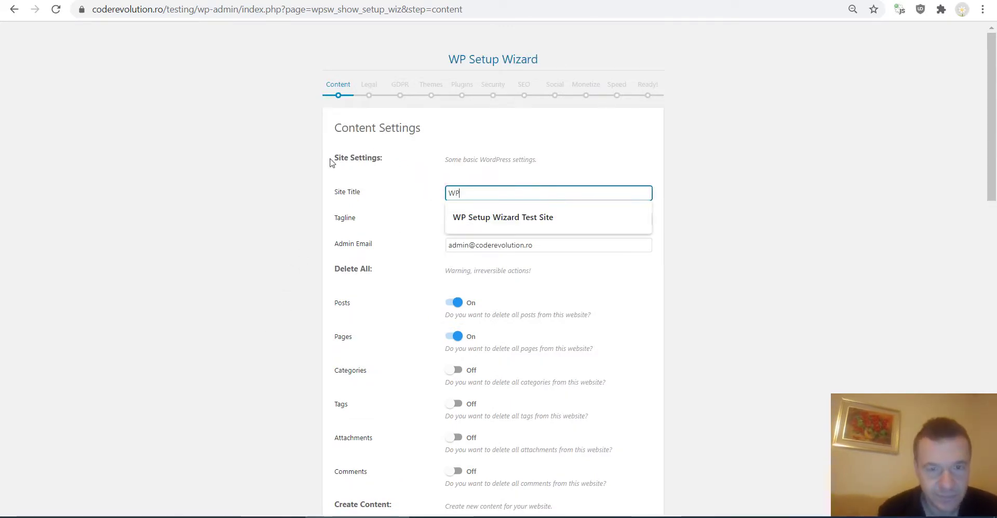
pyautogui.write(' SETUP')
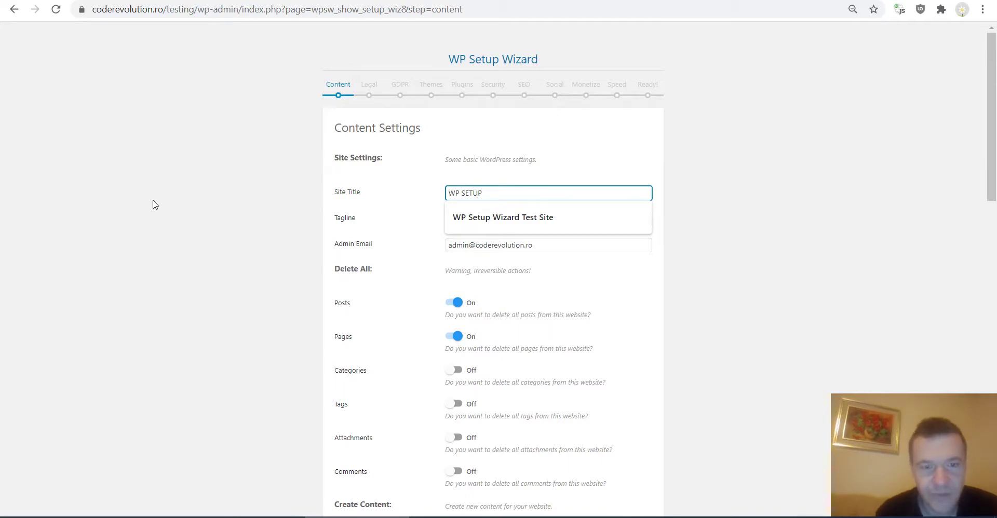
pyautogui.click(323, 185)
pyautogui.tripleClick(481, 221)
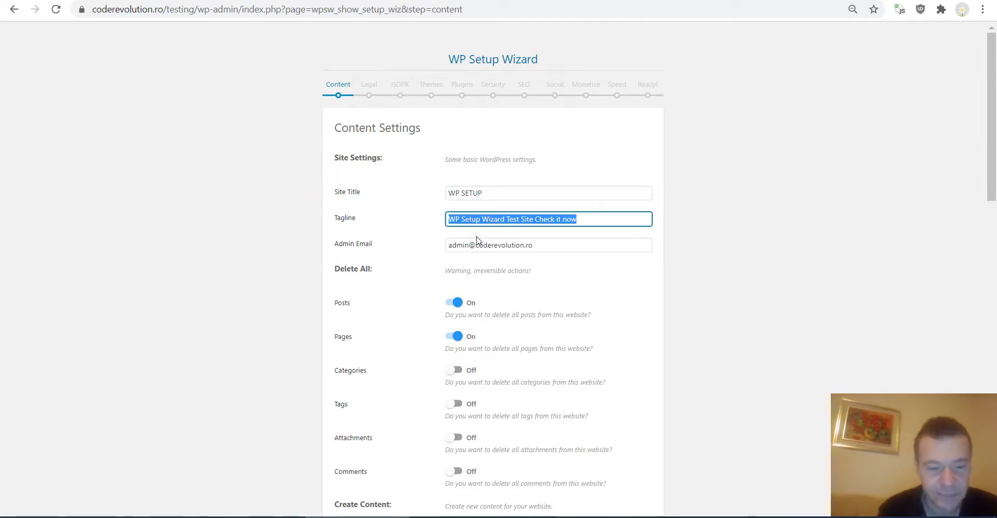
pyautogui.write('NEW TAGLIN')
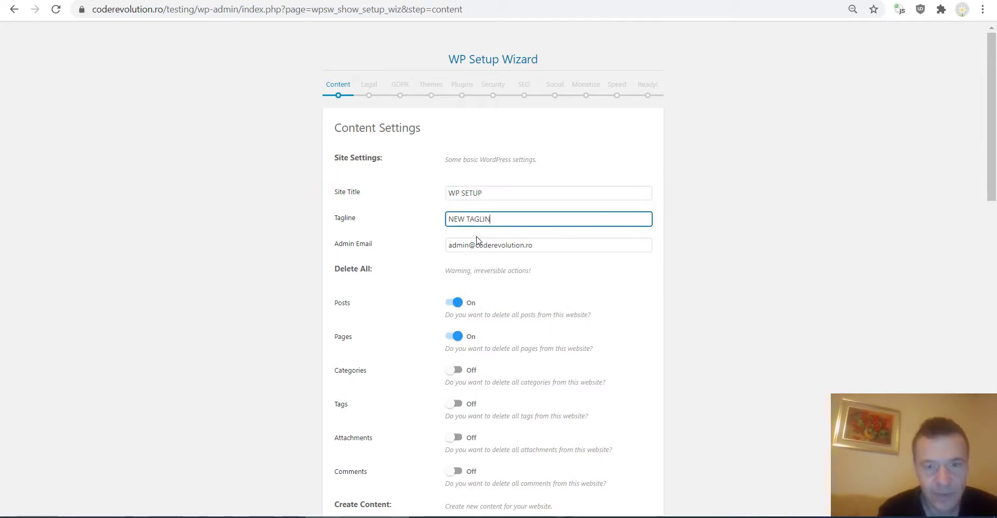
pyautogui.write('E')
# Step: Review the chosen content settings and submit them to continue to the wizard's Legal step
pyautogui.scroll(-3, 416, 264)
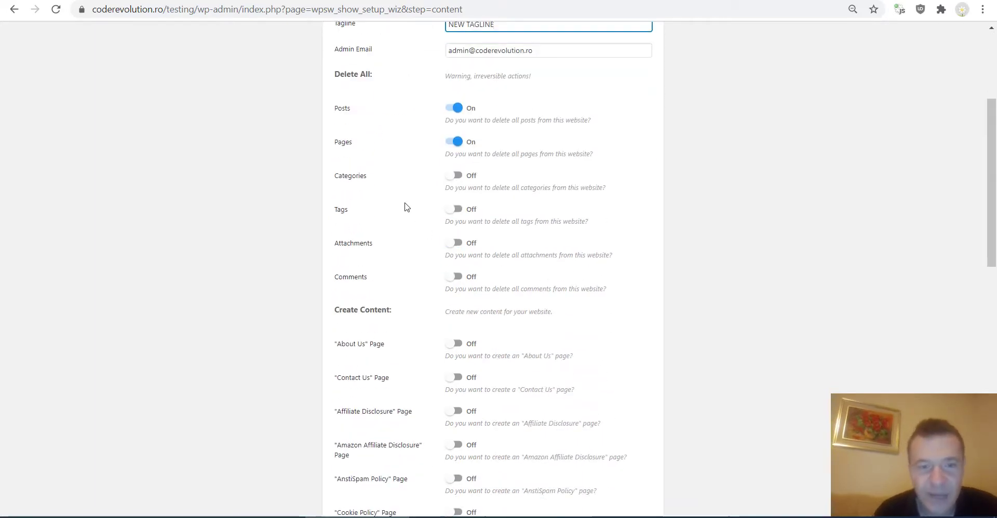
pyautogui.scroll(-2, 407, 207)
pyautogui.scroll(5, 163, 148)
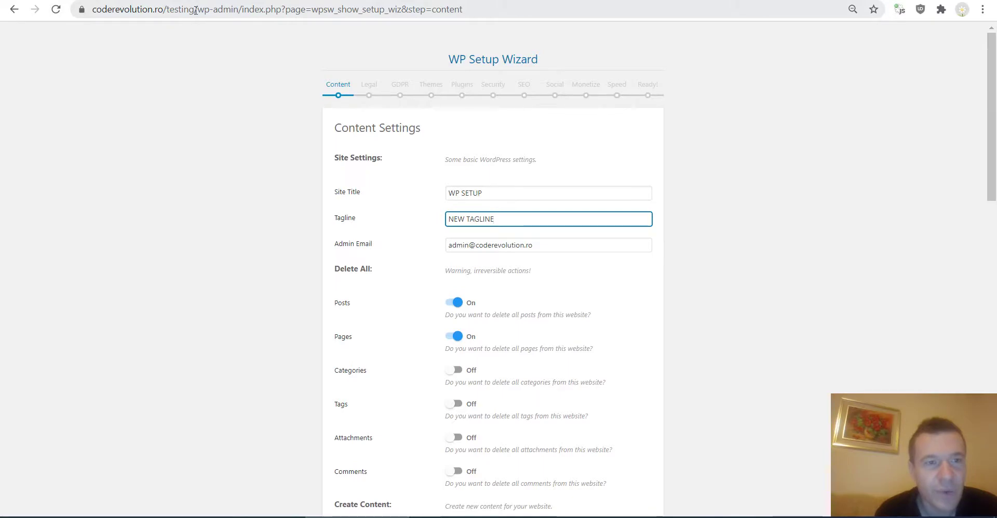
pyautogui.scroll(-14, 477, 272)
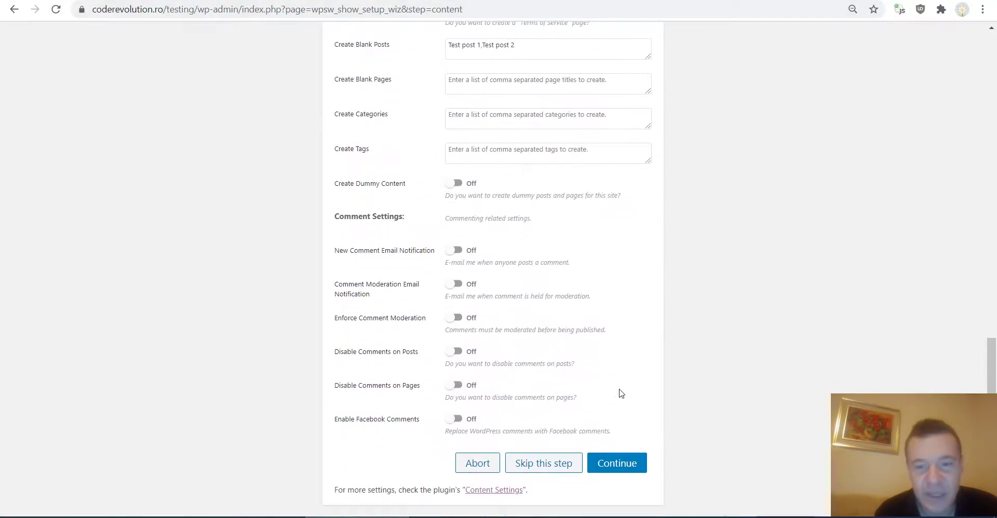
pyautogui.click(618, 461)
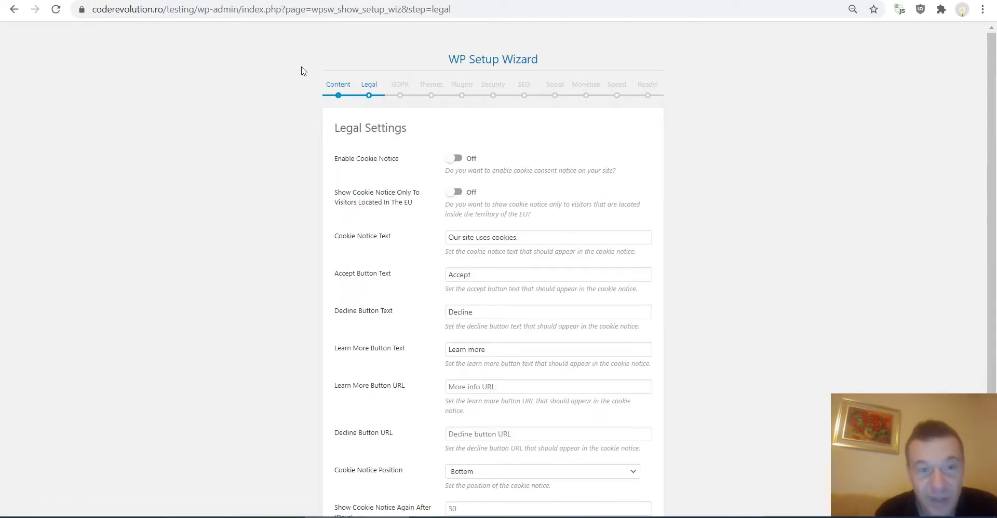
# Step: Return to the wizard's Content step and check the site title, tagline, deletion and content creation options
pyautogui.click(338, 84)
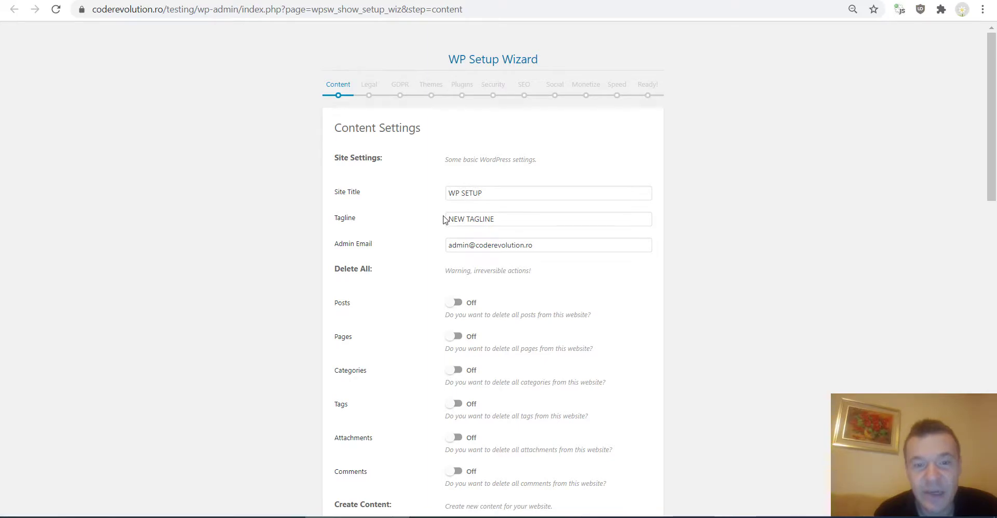
pyautogui.scroll(-12, 445, 217)
pyautogui.scroll(-4, 430, 221)
pyautogui.scroll(15, 434, 229)
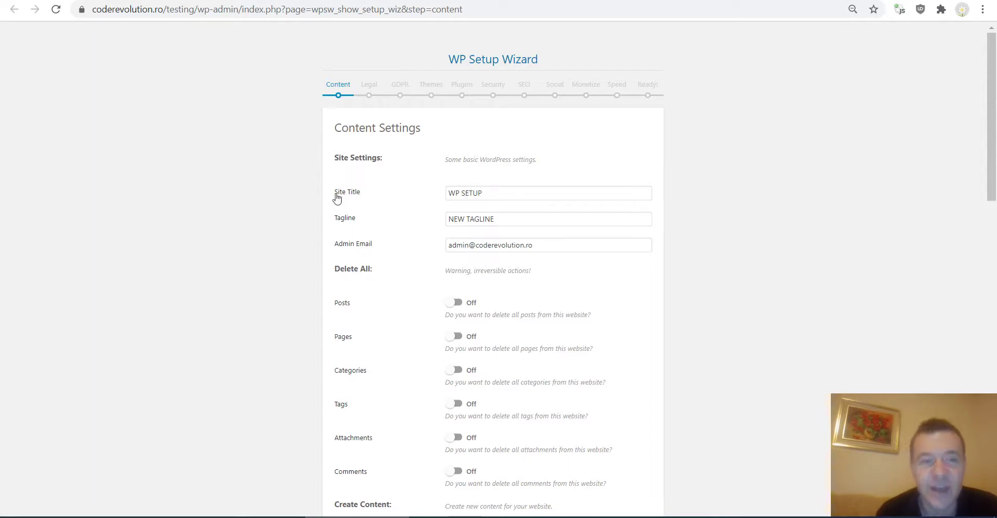
pyautogui.scroll(-15, 397, 225)
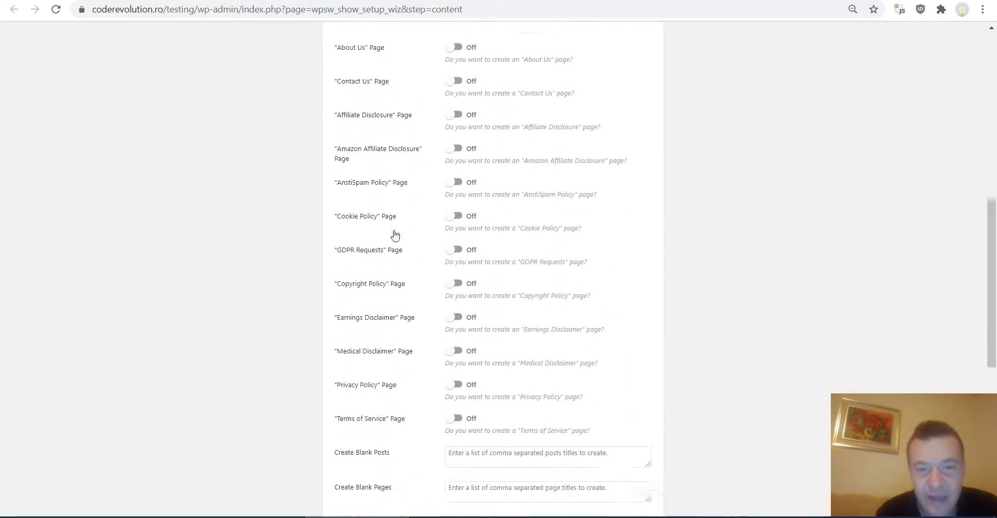
pyautogui.scroll(15, 397, 237)
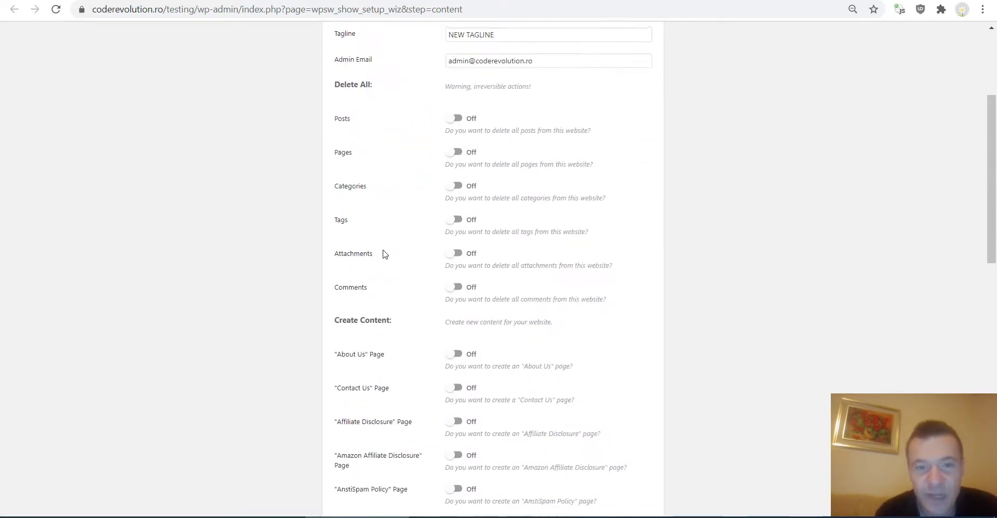
# Step: Open the wizard's Legal step and try switching the cookie notice on, off and on again
pyautogui.click(368, 84)
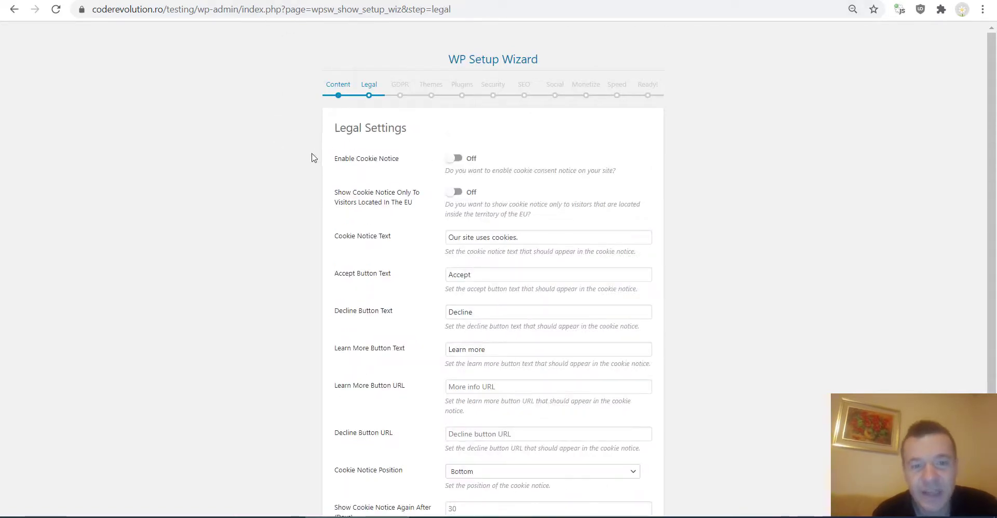
pyautogui.click(452, 161)
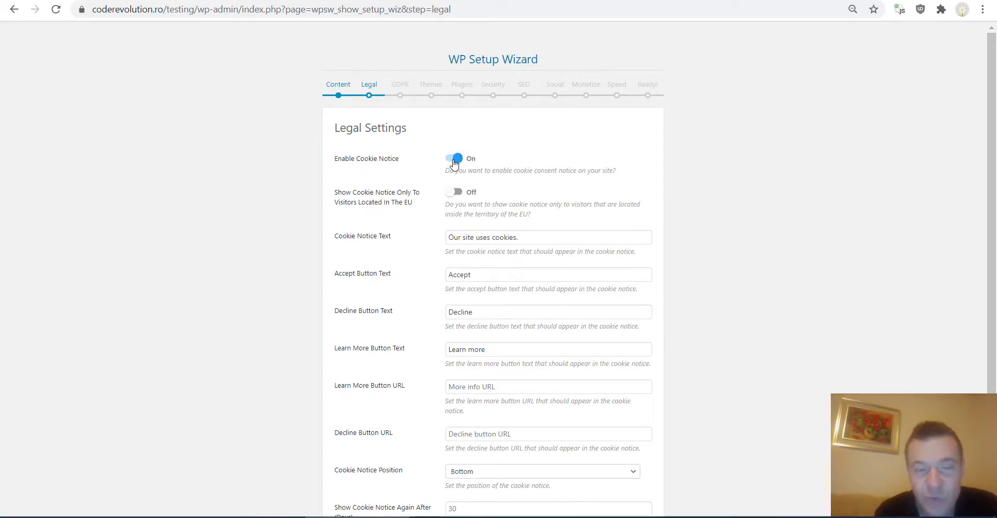
pyautogui.click(456, 160)
pyautogui.click(455, 159)
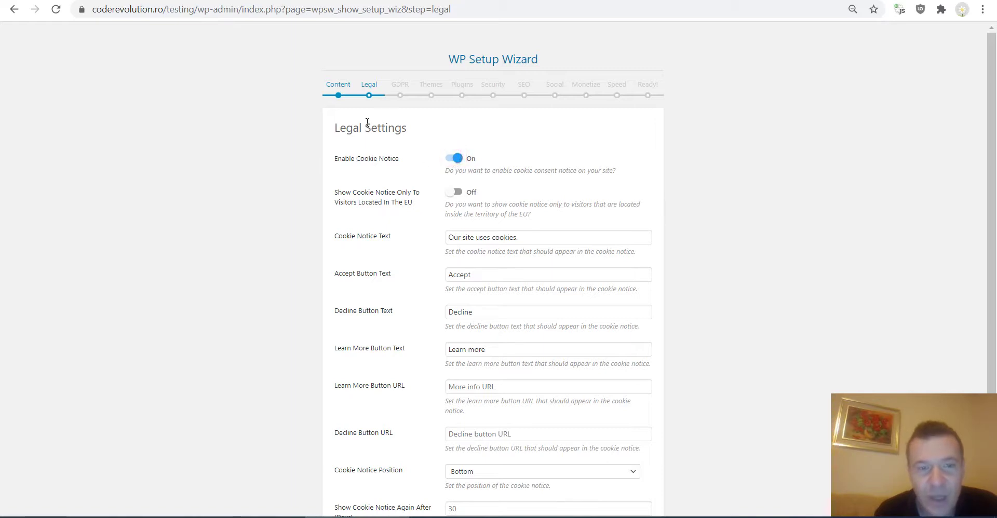
# Step: Go back to the Content step and look through its options down to the reference to the plugin's further content settings
pyautogui.click(341, 87)
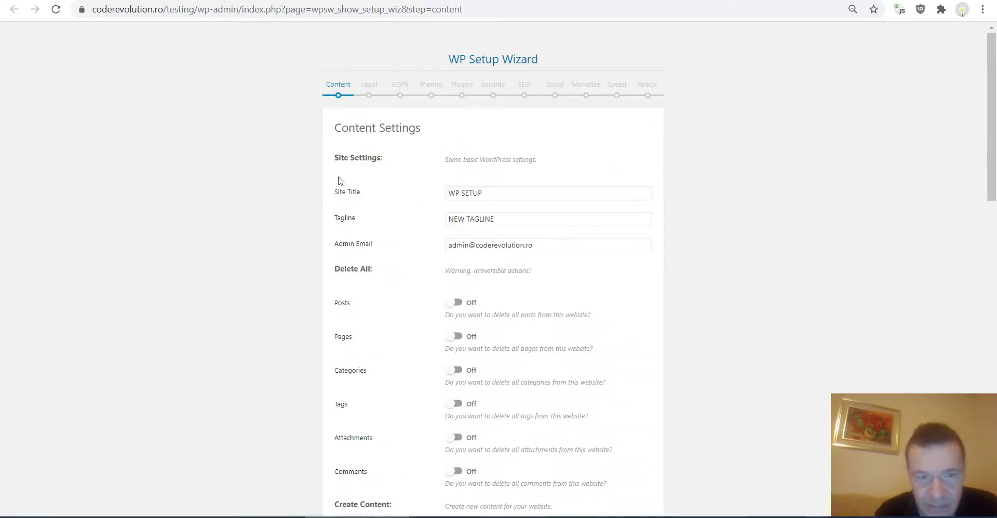
pyautogui.scroll(-10, 340, 192)
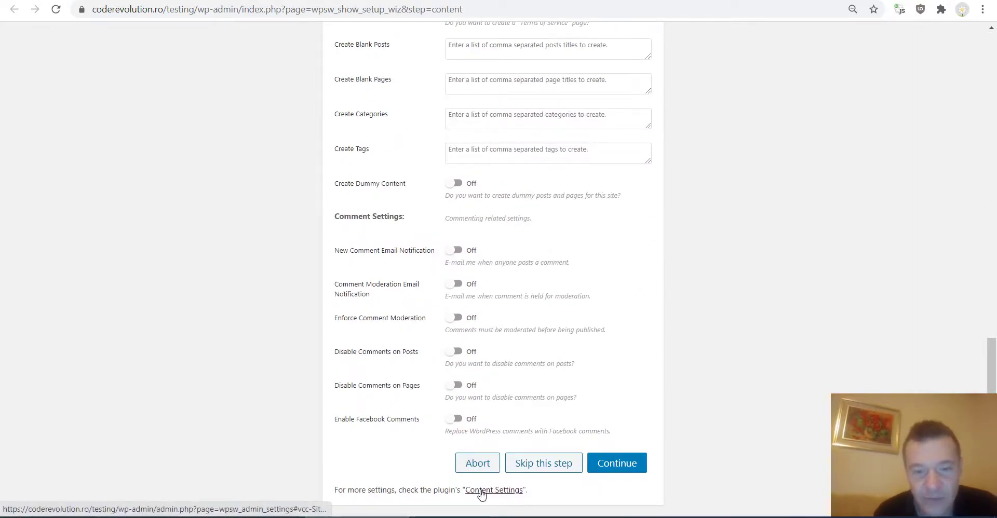
pyautogui.scroll(10, 390, 327)
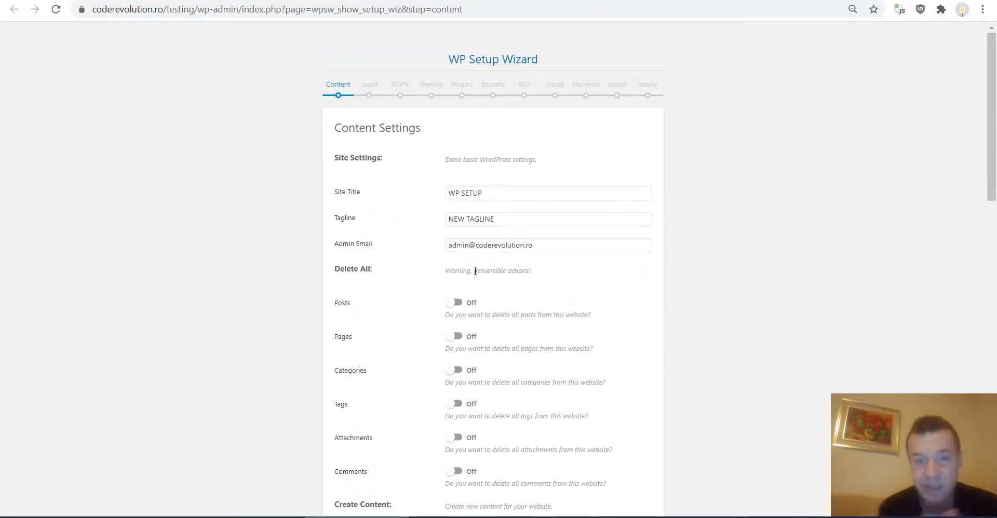
pyautogui.scroll(-10, 382, 262)
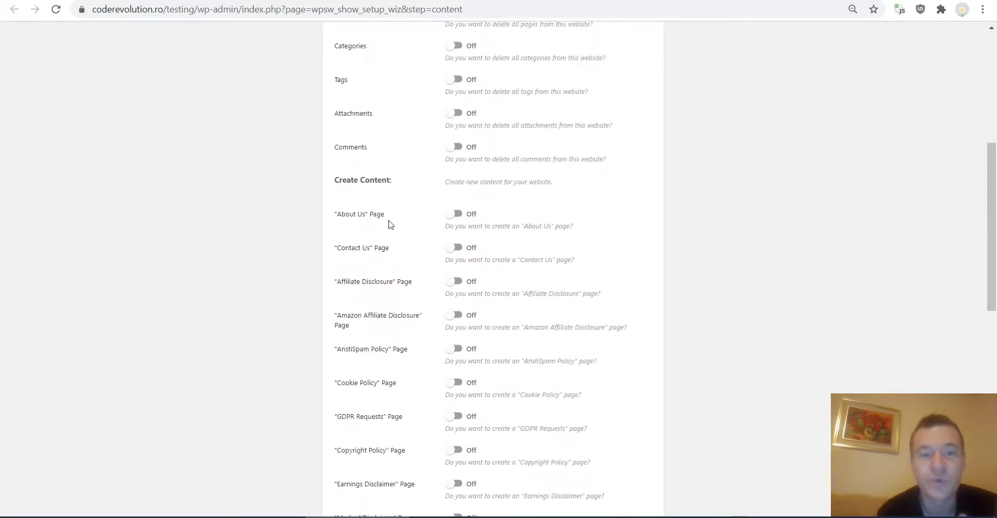
pyautogui.scroll(-7, 392, 226)
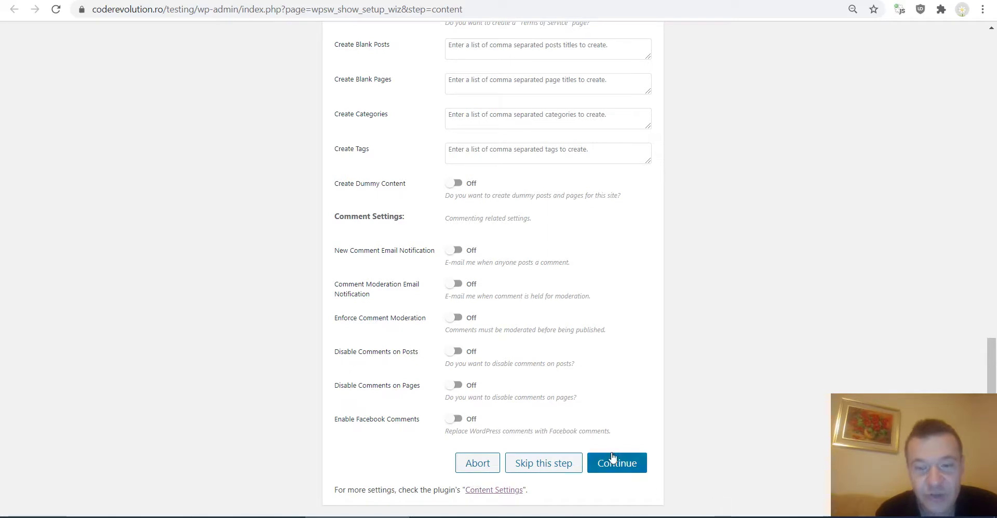
# Step: Open the plugin's full Content Settings and examine the site, cleanup, creation, comments, images, header/footer and under construction sections
pyautogui.click(483, 493)
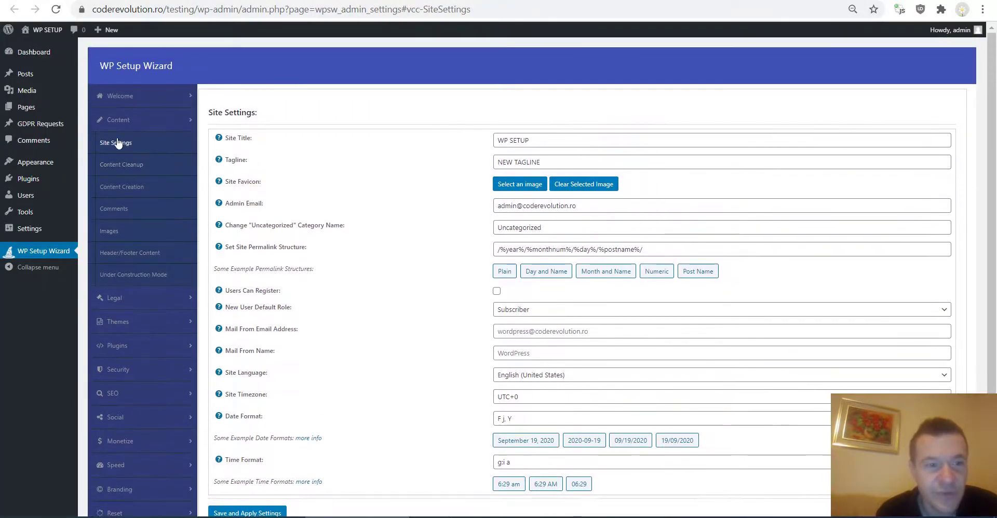
pyautogui.click(109, 164)
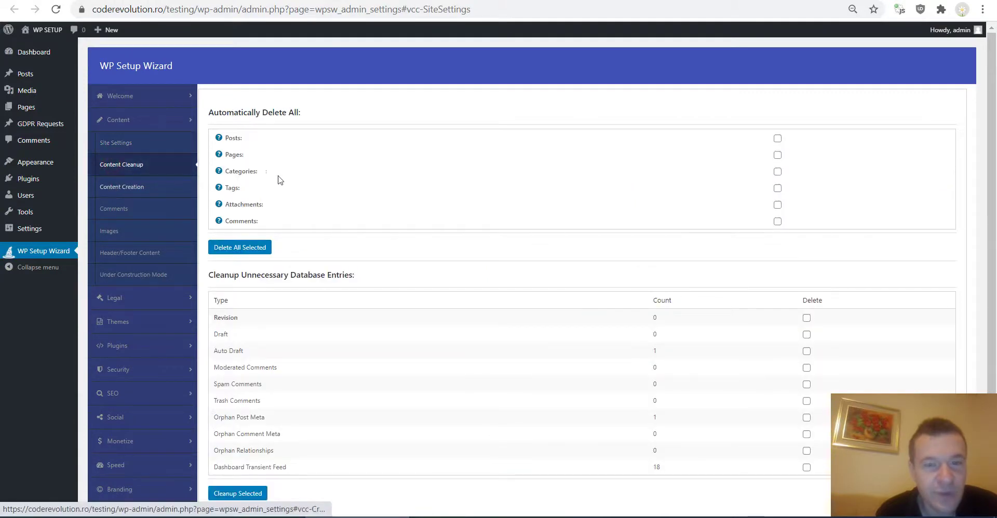
pyautogui.click(133, 190)
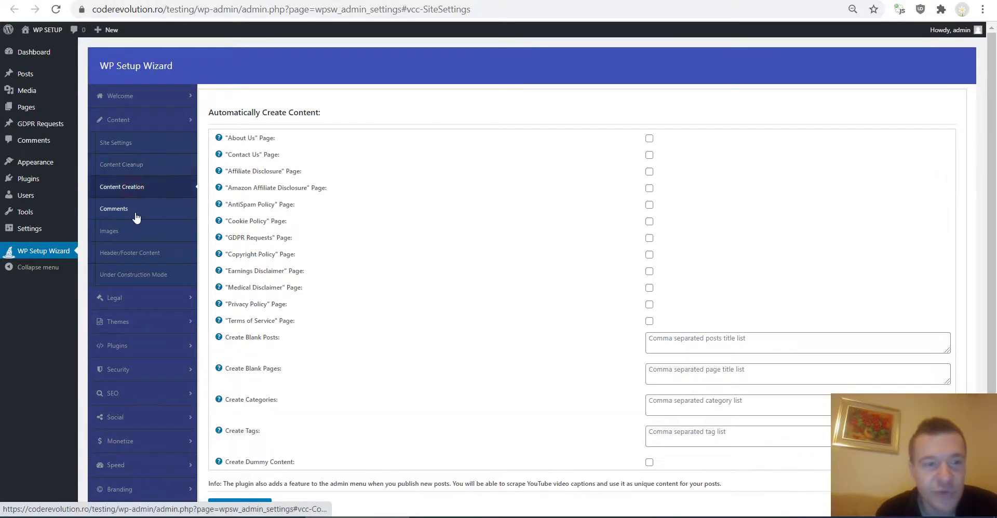
pyautogui.click(128, 211)
pyautogui.click(122, 229)
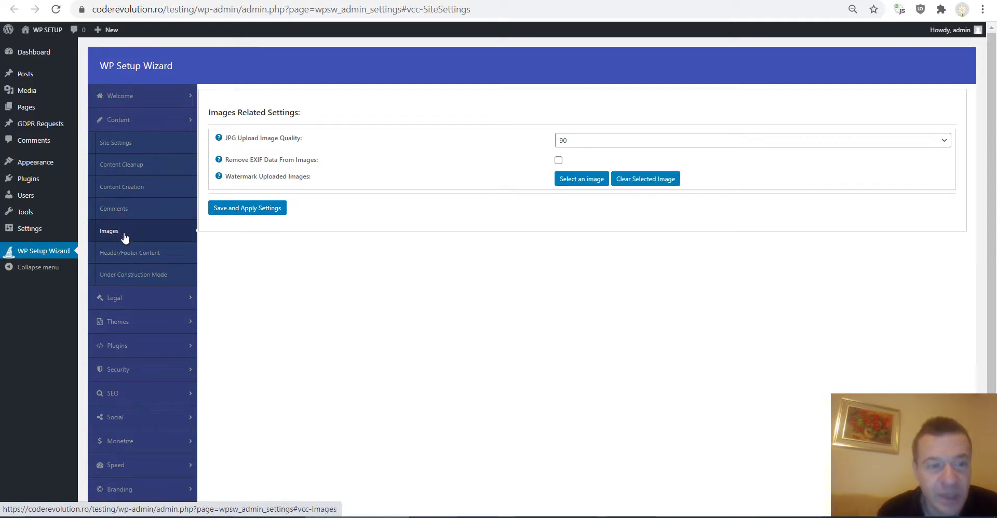
pyautogui.click(119, 258)
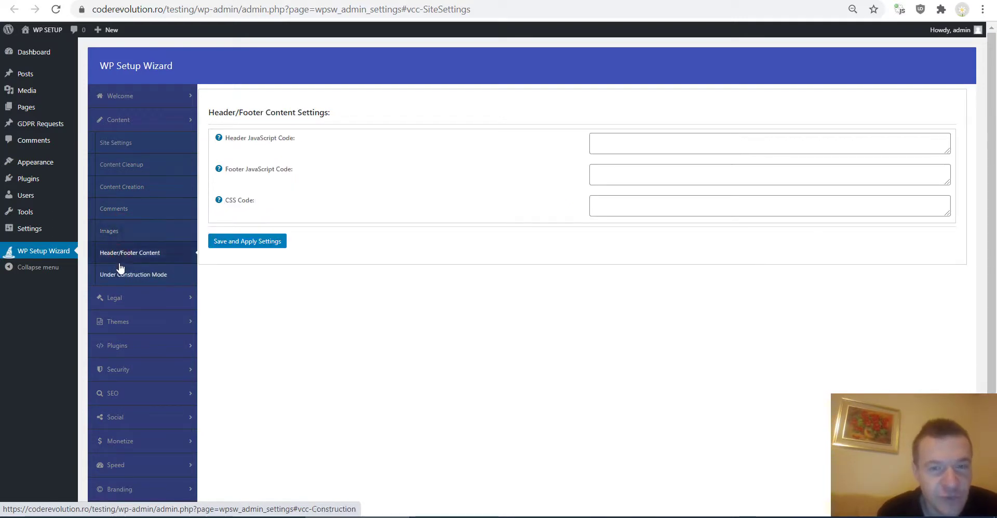
pyautogui.click(117, 280)
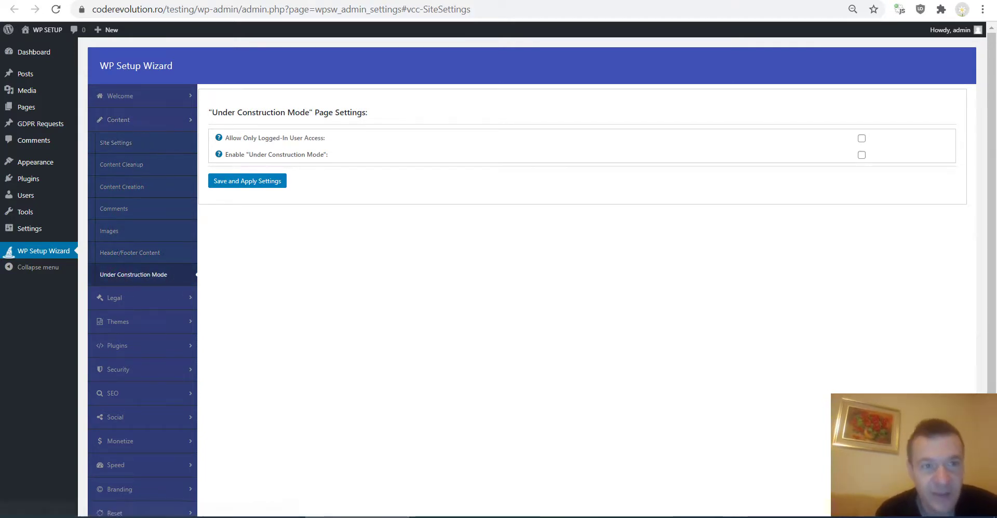
# Step: Return to the setup wizard, go to its Legal step and look over the cookie notice options
pyautogui.hotkey('alt', 'Left')
pyautogui.scroll(12, 456, 133)
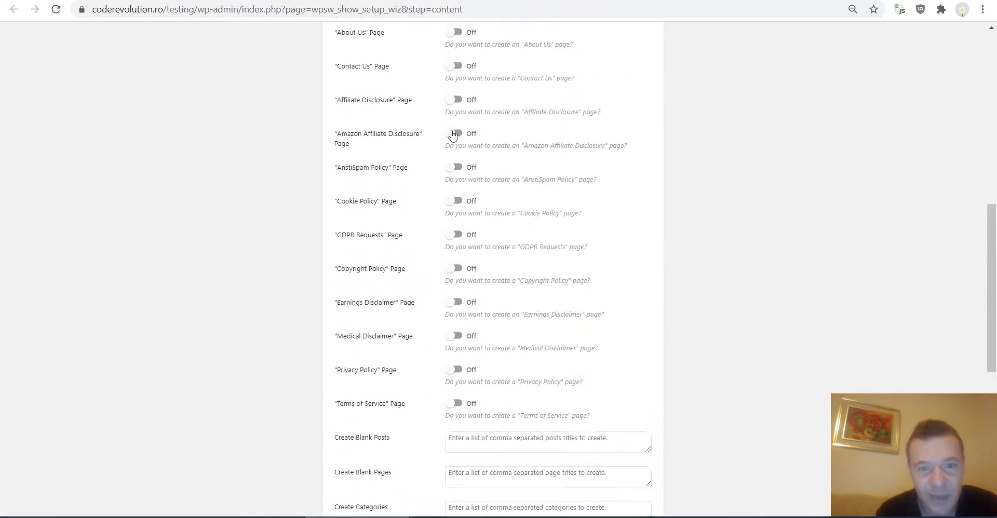
pyautogui.scroll(5, 448, 134)
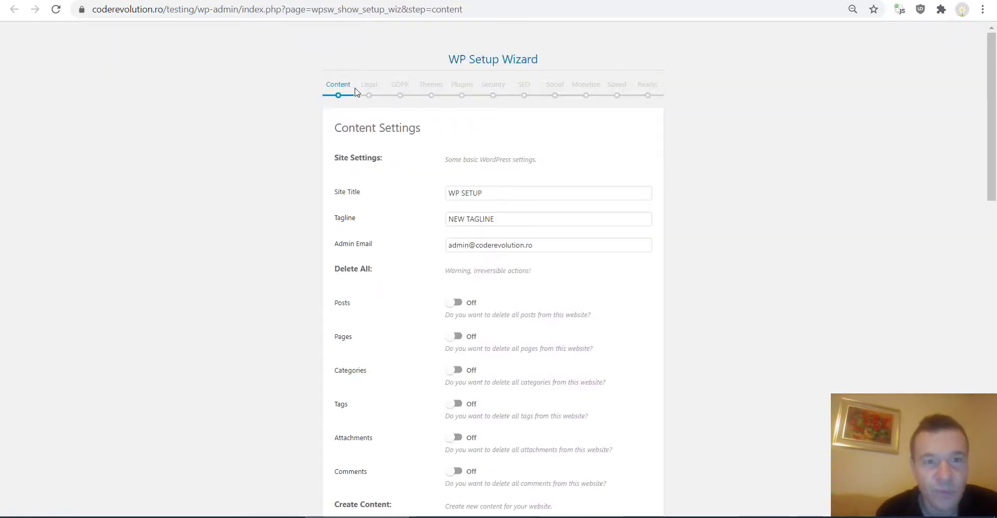
pyautogui.click(362, 85)
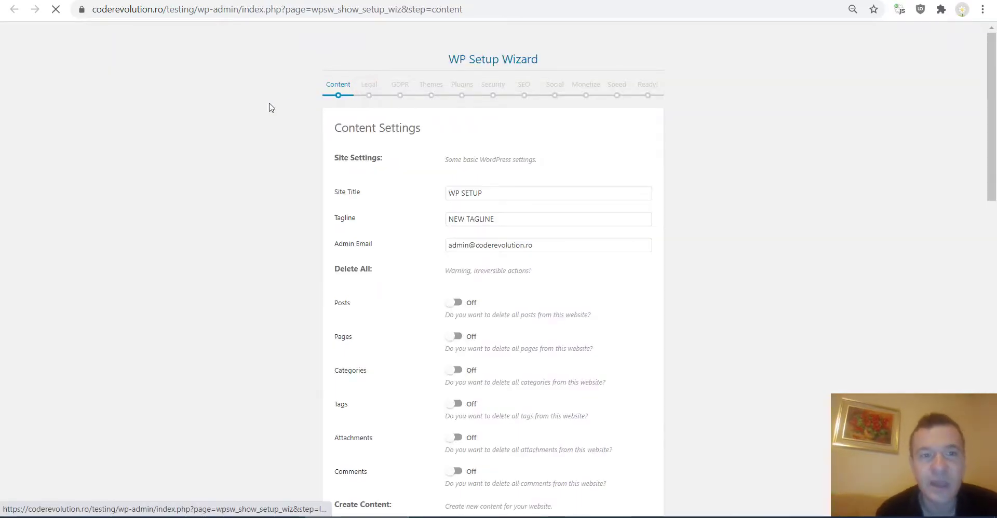
pyautogui.scroll(-2, 274, 167)
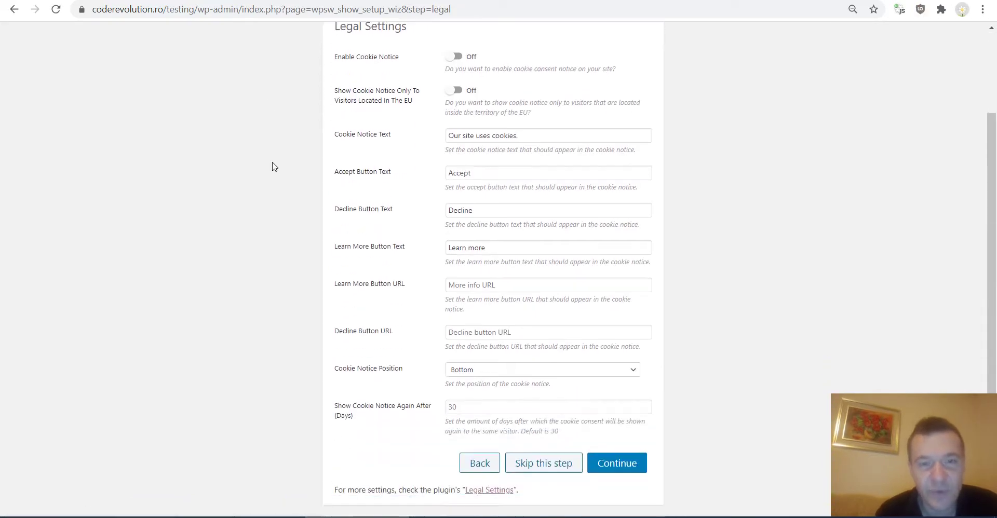
pyautogui.scroll(2, 275, 167)
# Step: Reload the Legal step and enable the cookie notice for the site
pyautogui.click(55, 9)
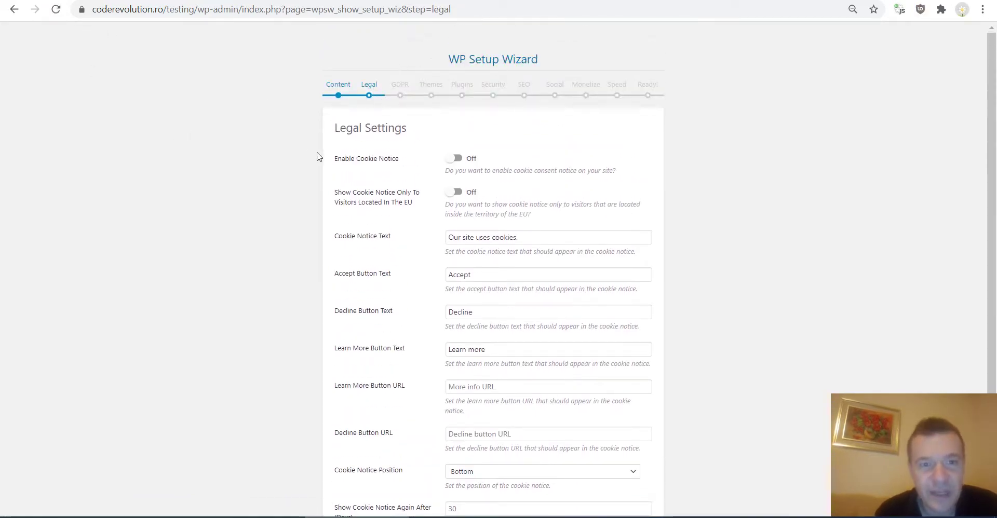
pyautogui.click(458, 160)
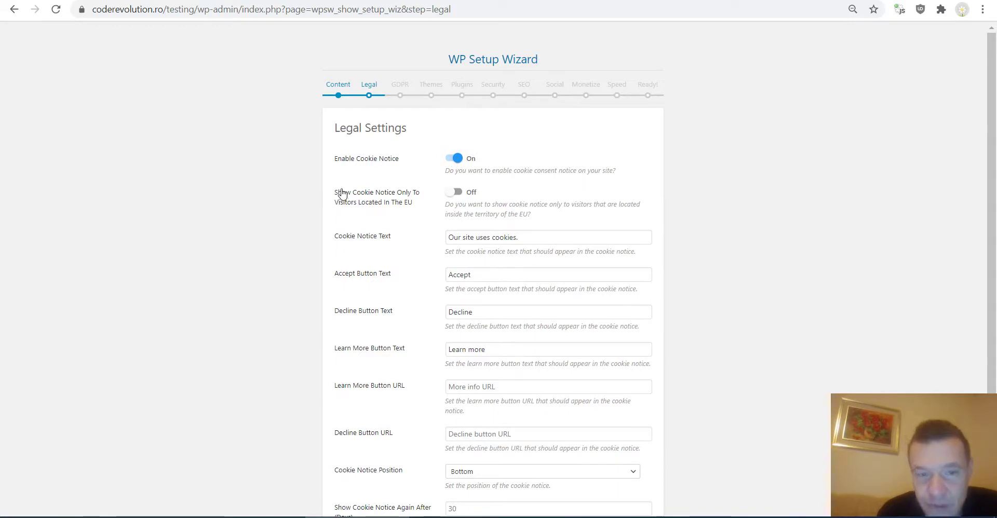
pyautogui.scroll(-2, 397, 158)
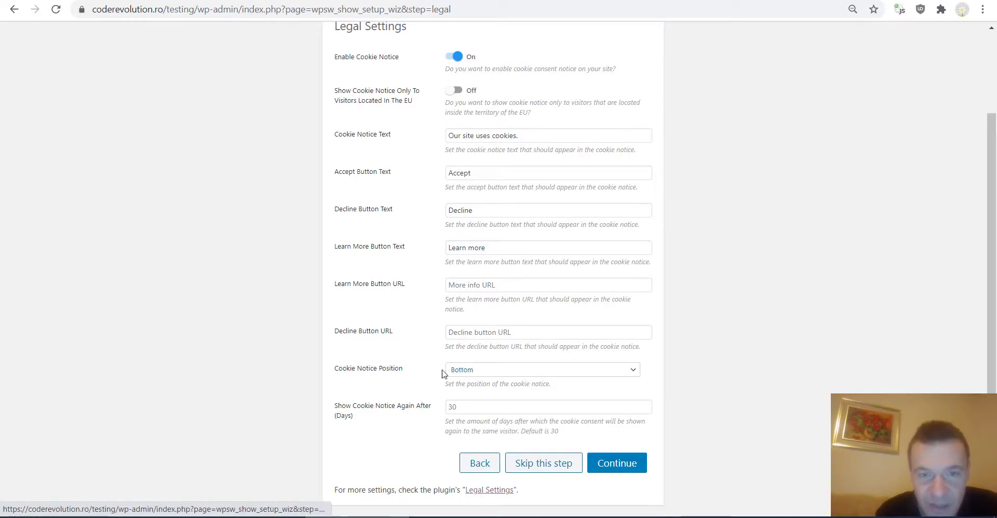
# Step: Switch the cookie notice off and try the option that shows it only to visitors located in the EU
pyautogui.scroll(2, 468, 374)
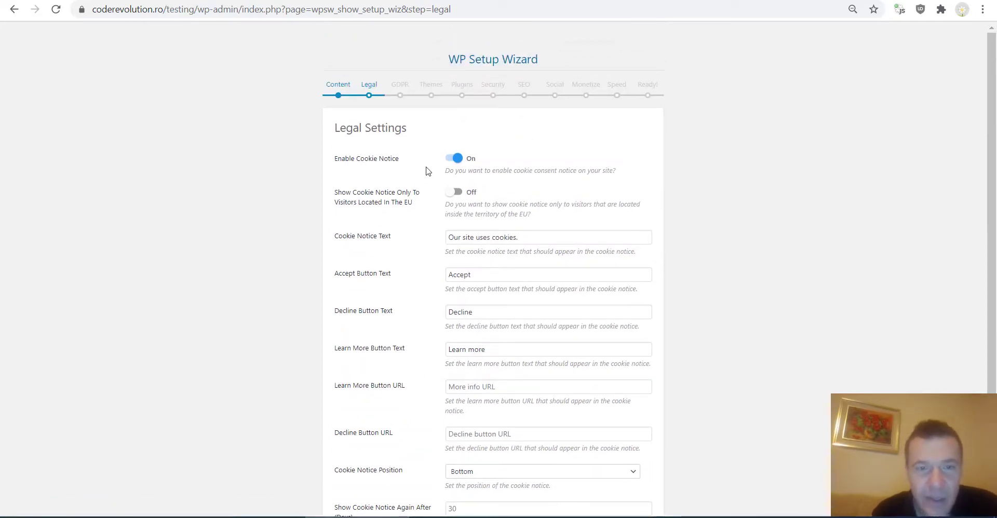
pyautogui.click(454, 158)
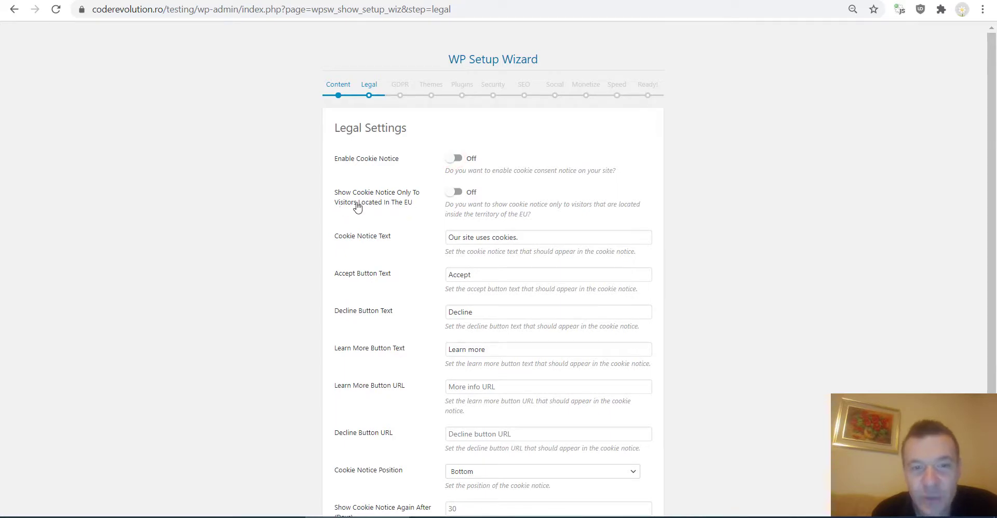
pyautogui.click(452, 193)
pyautogui.click(457, 193)
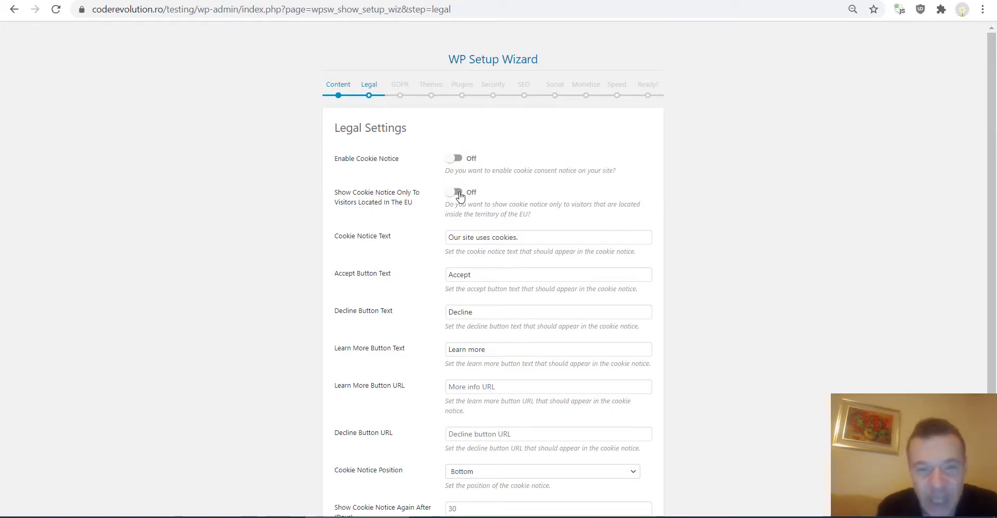
# Step: Look over the available cookie notice positions and the setting for the days before the notice shows again
pyautogui.scroll(-3, 415, 195)
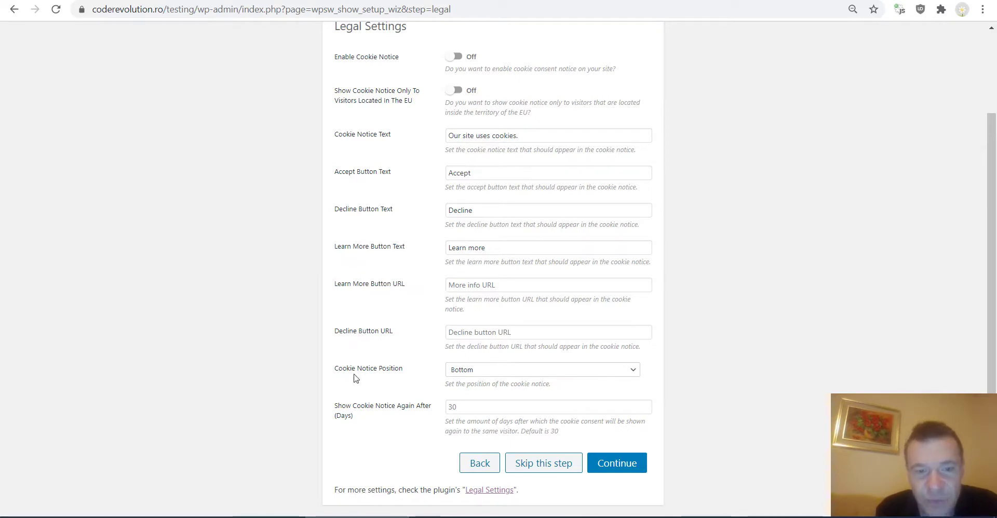
pyautogui.click(461, 370)
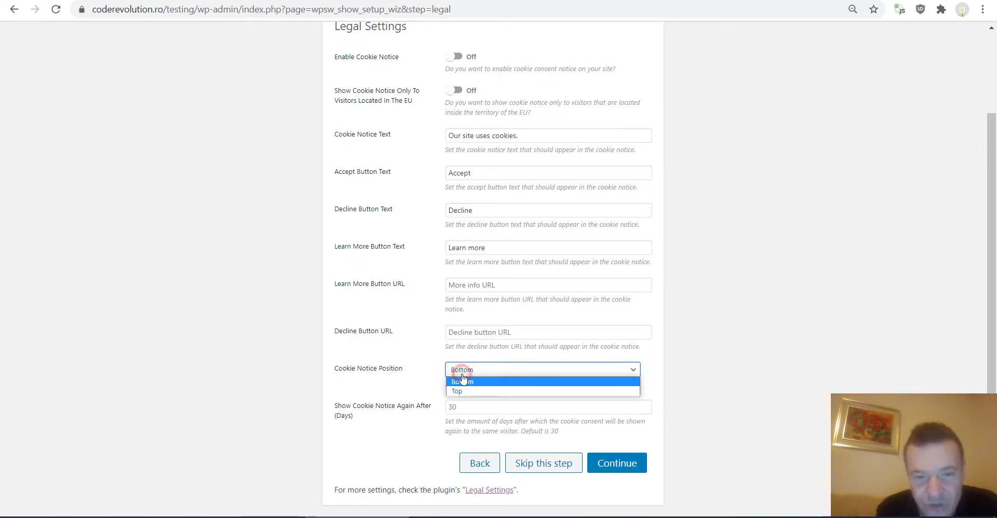
pyautogui.click(407, 382)
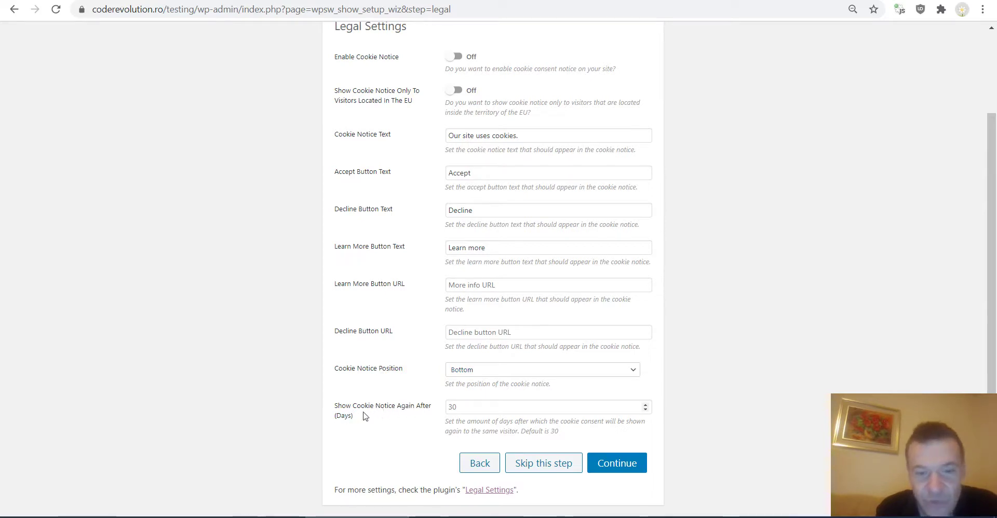
pyautogui.click(461, 407)
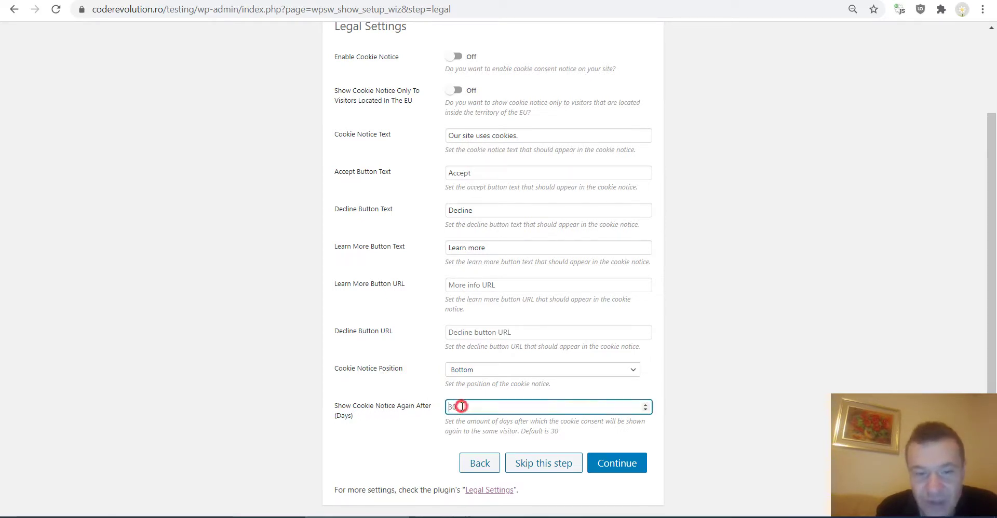
pyautogui.click(414, 424)
pyautogui.scroll(2, 444, 113)
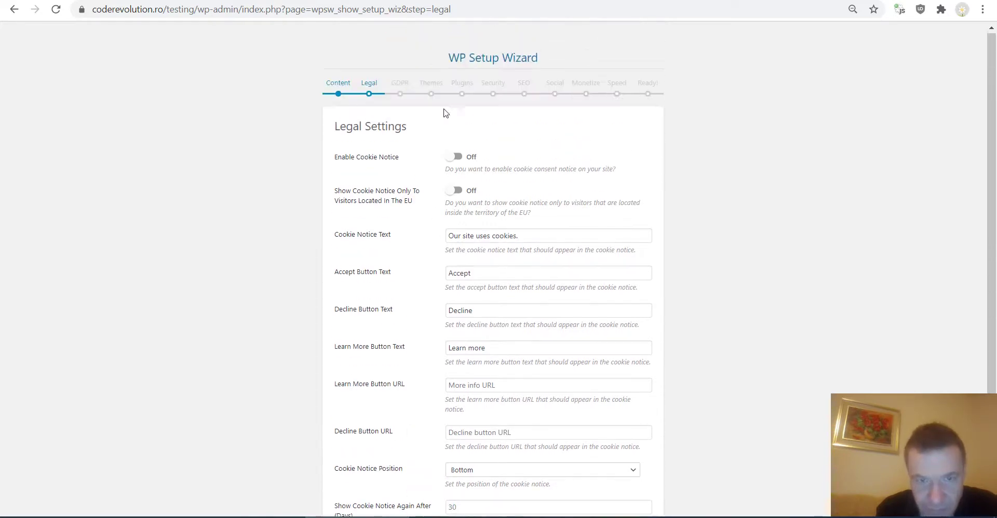
pyautogui.click(453, 156)
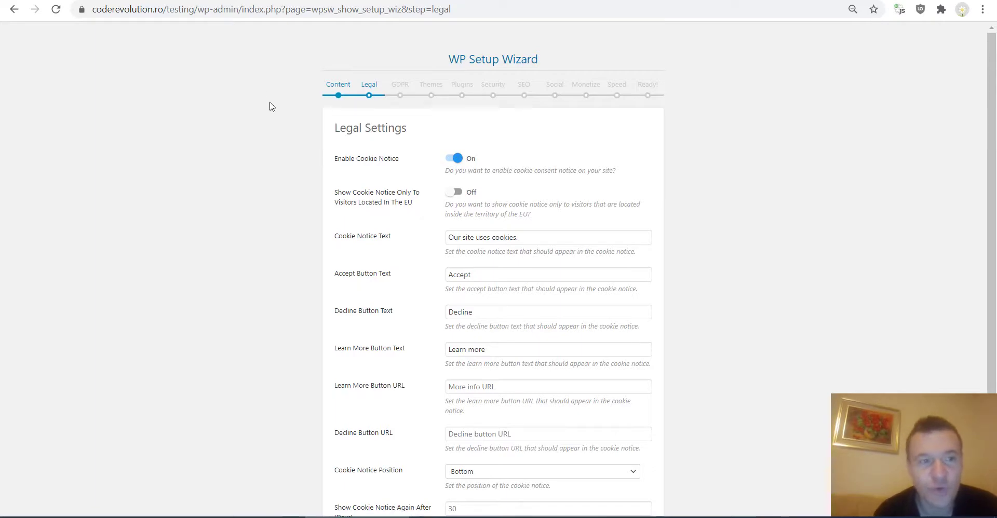
pyautogui.moveTo(82, 11); pyautogui.dragTo(223, 9)
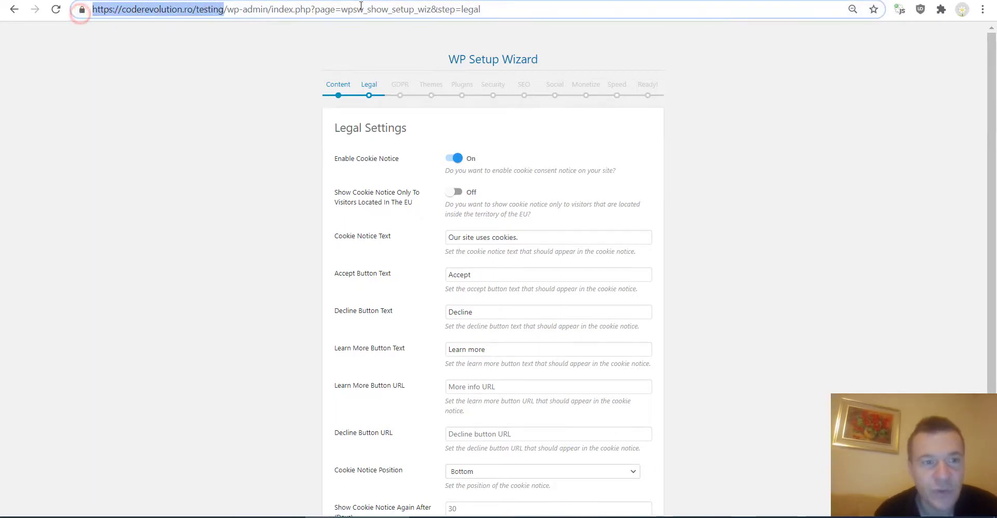
pyautogui.hotkey('ctrl', 'c')
pyautogui.hotkey('ctrl', 't')
pyautogui.hotkey('ctrl', 'v')
pyautogui.press('Return')
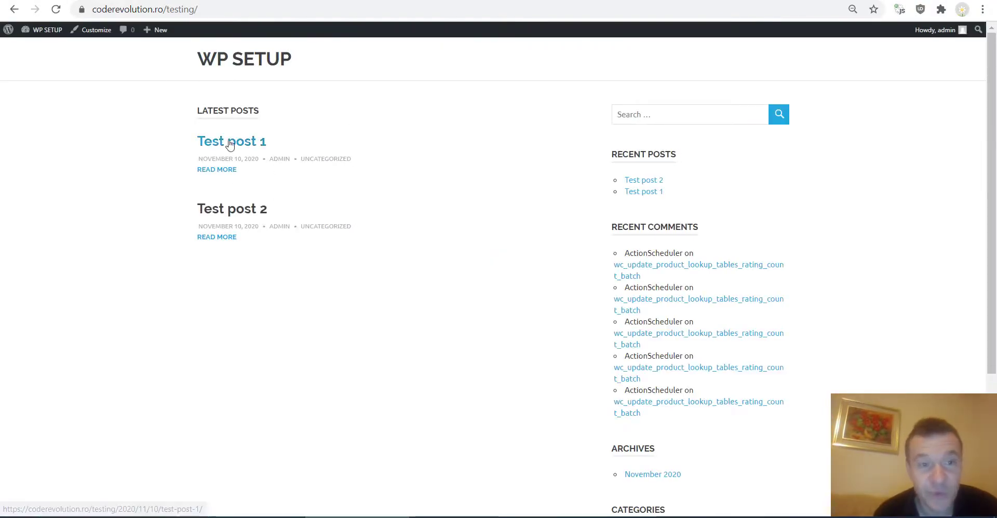
pyautogui.hotkey('ctrl', 'shift', 'Tab')
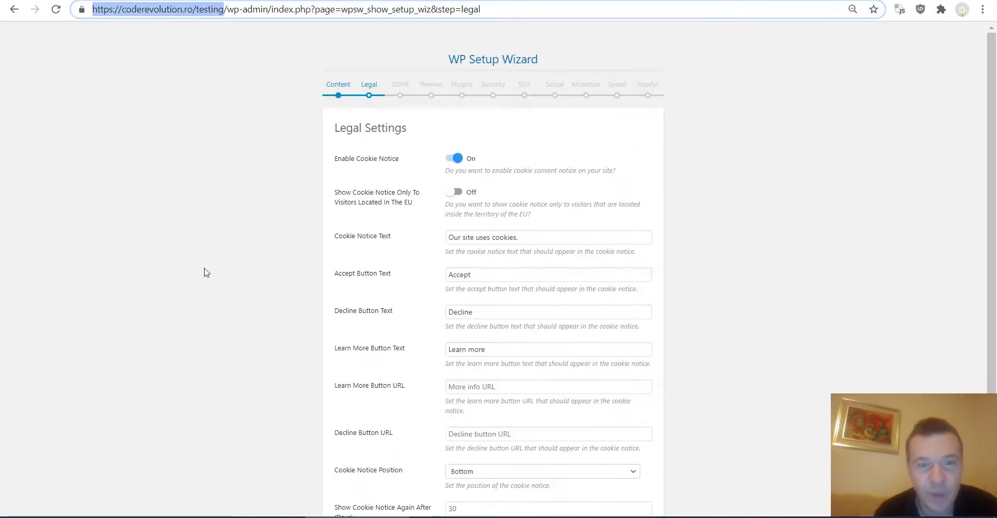
# Step: Apply the Legal settings with the cookie notice enabled and continue to the wizard's GDPR step
pyautogui.scroll(-2, 229, 263)
pyautogui.click(229, 260)
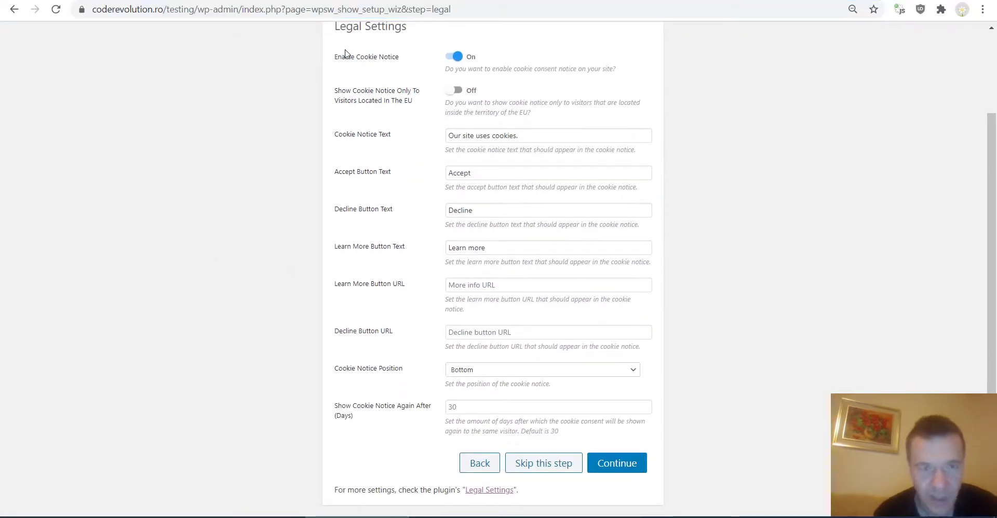
pyautogui.click(605, 470)
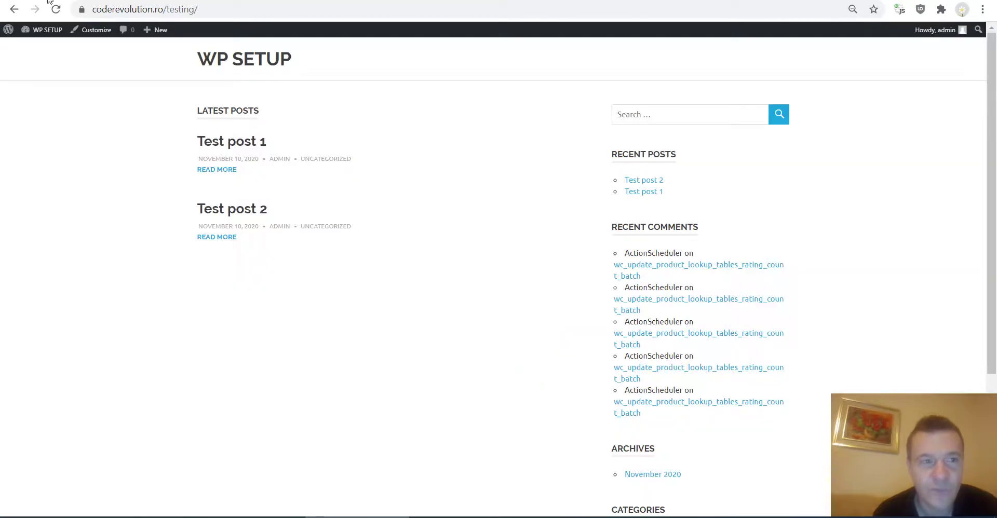
# Step: Reload the site's front page to check the cookie notice, accept it and reload the page again
pyautogui.click(55, 9)
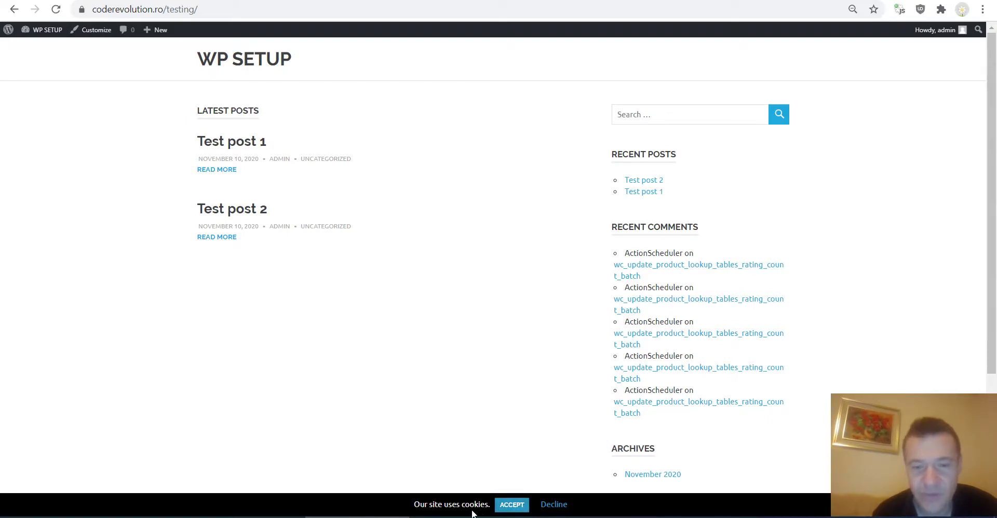
pyautogui.click(511, 505)
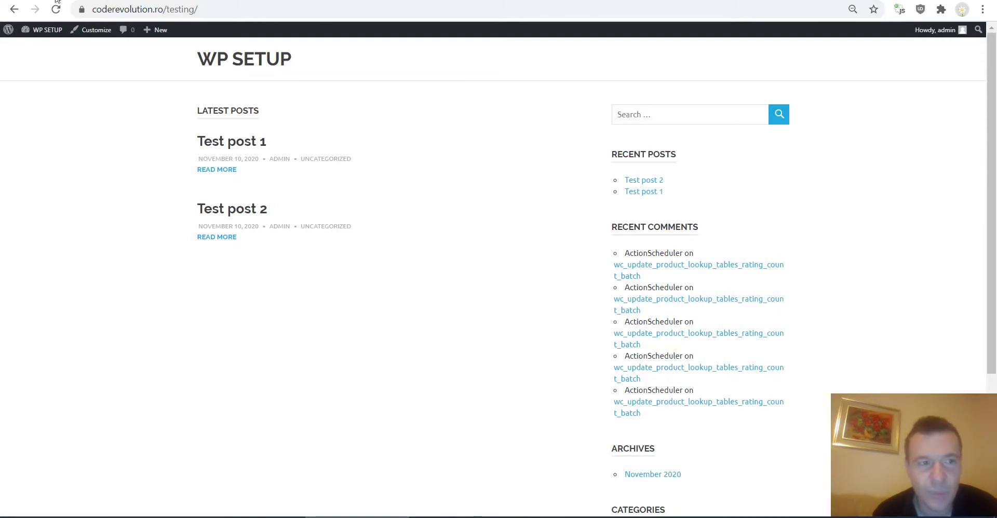
pyautogui.click(56, 10)
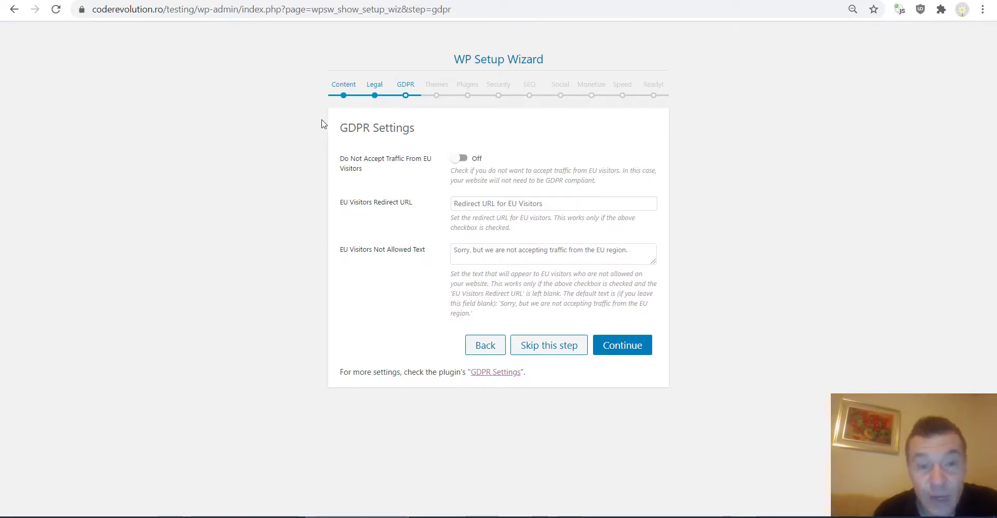
# Step: Try the option to refuse EU traffic, restore it to off, and examine the plugin's full GDPR Settings before returning to the wizard
pyautogui.click(459, 158)
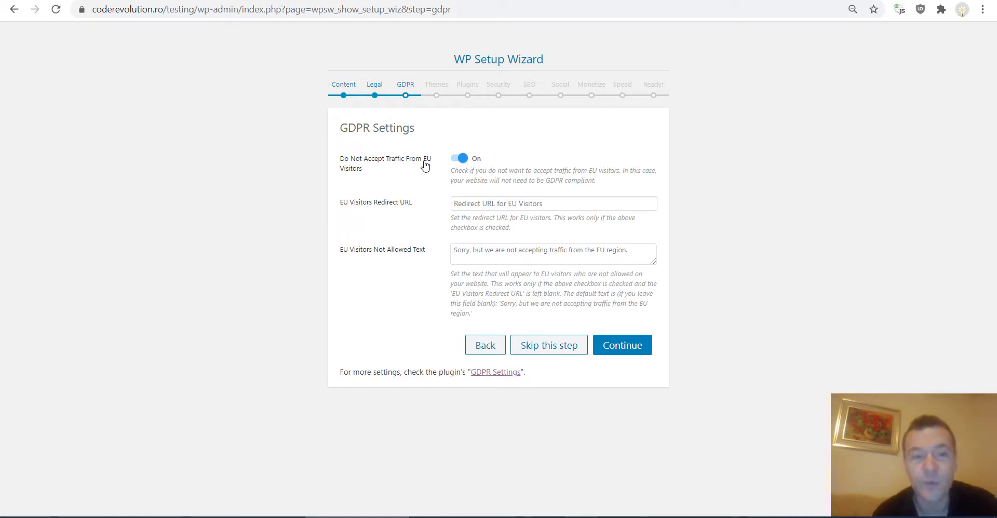
pyautogui.click(457, 158)
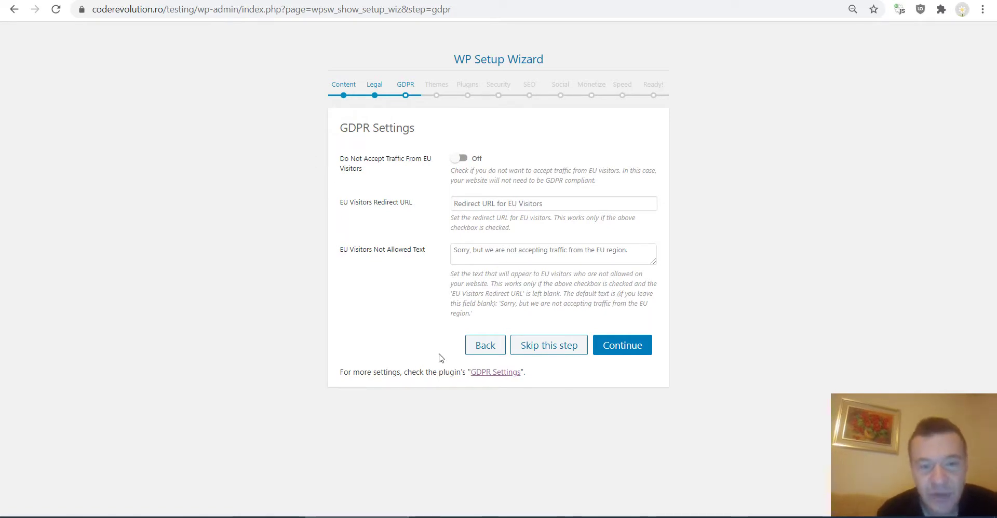
pyautogui.click(484, 371)
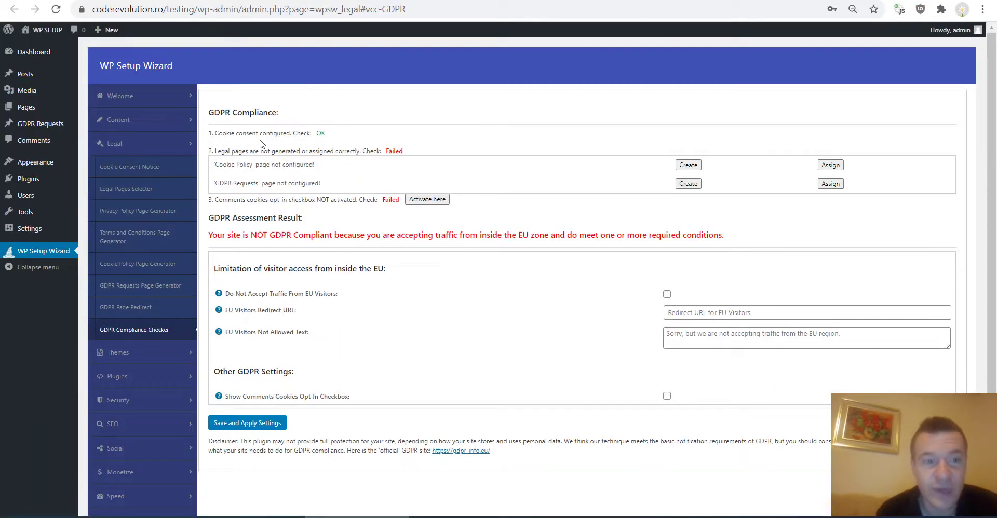
pyautogui.scroll(-2, 252, 281)
pyautogui.scroll(2, 263, 283)
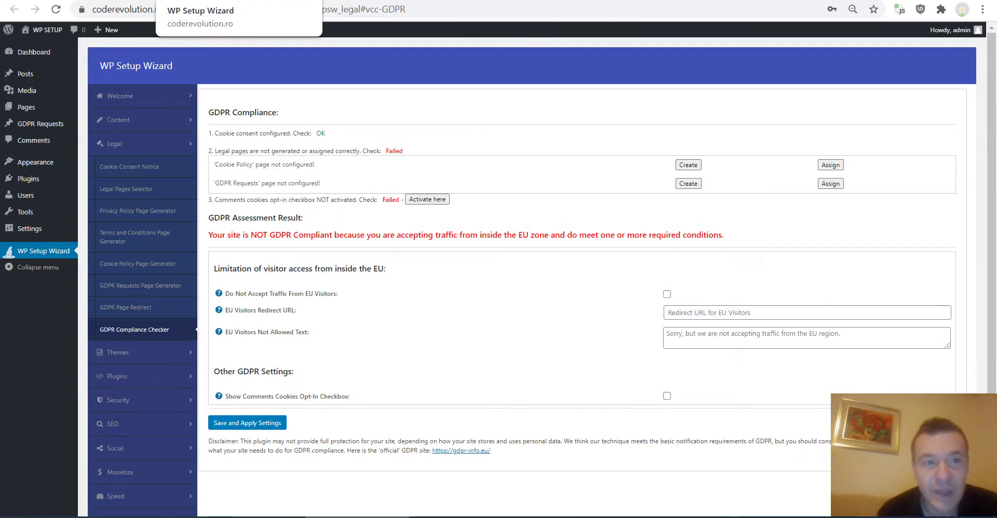
pyautogui.click(219, 1)
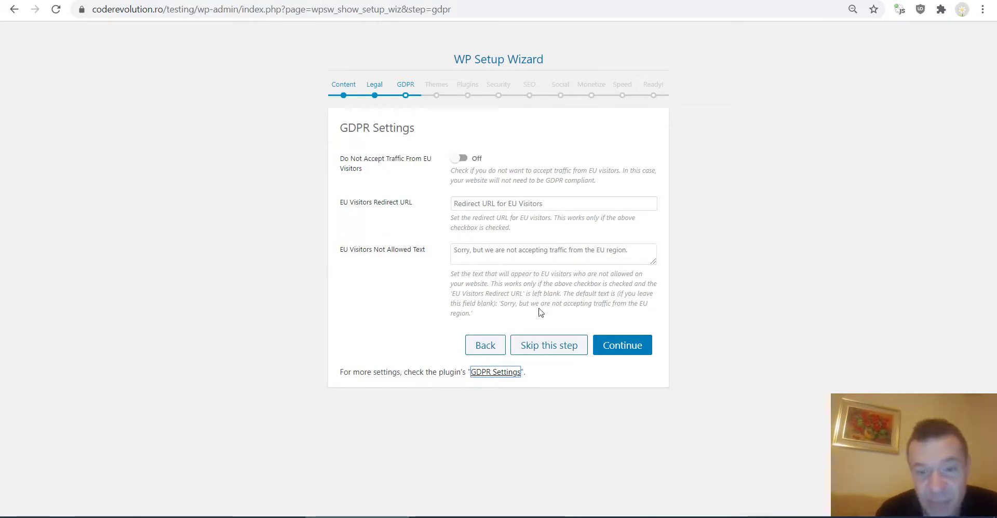
pyautogui.click(610, 347)
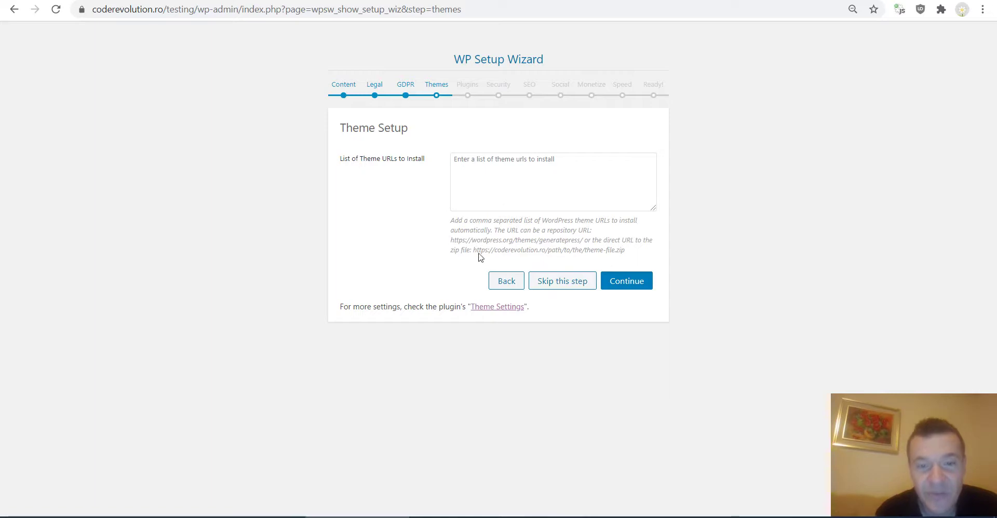
pyautogui.moveTo(451, 239); pyautogui.dragTo(582, 236)
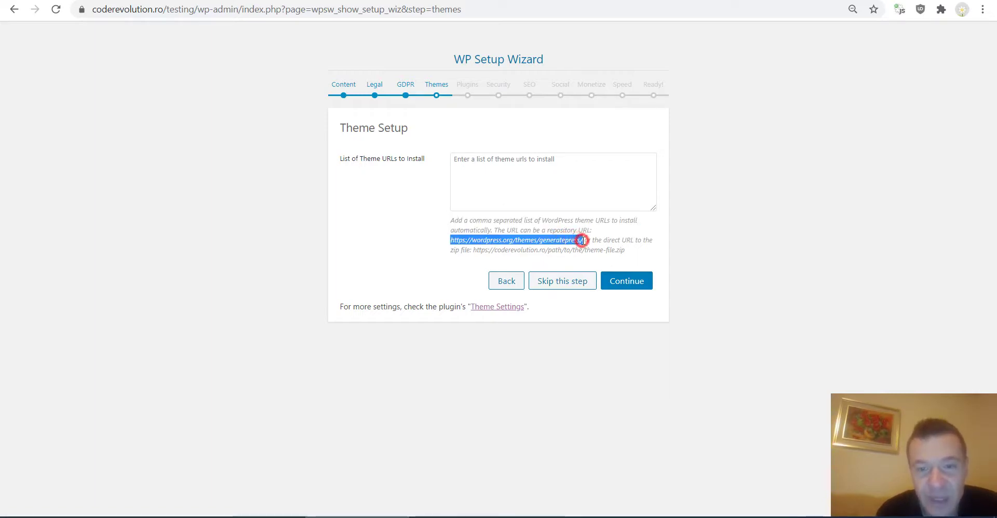
pyautogui.click(486, 175)
pyautogui.hotkey('ctrl', 'v')
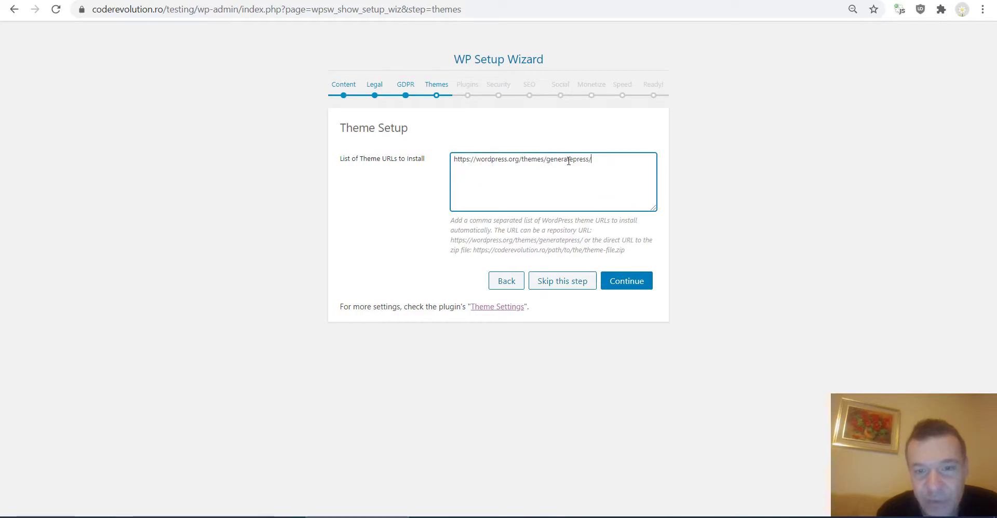
# Step: Open the generatepress theme URL in a new tab, look over its WordPress.org page and return to the wizard
pyautogui.hotkey('ctrl', 't')
pyautogui.hotkey('ctrl', 'v')
pyautogui.press('Return')
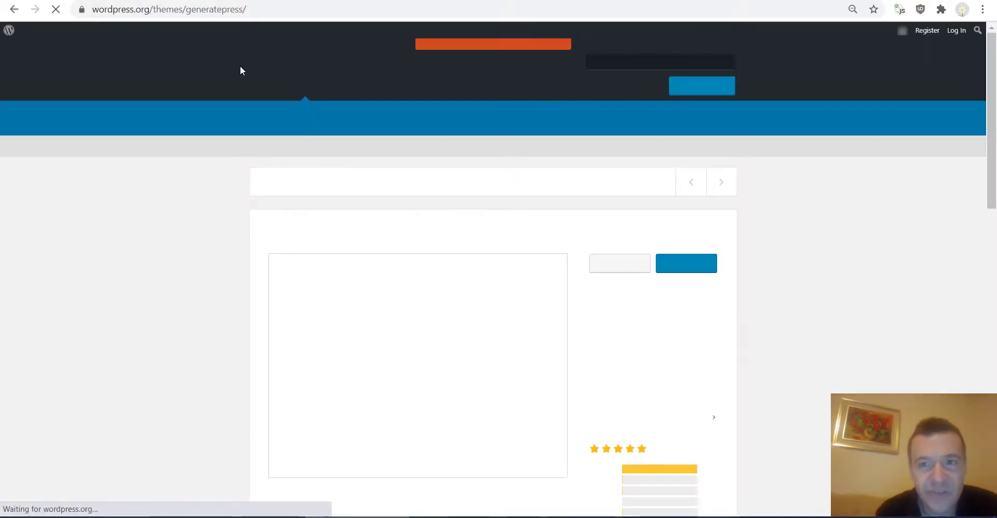
pyautogui.scroll(-2, 192, 183)
pyautogui.scroll(-4, 563, 222)
pyautogui.scroll(6, 454, 167)
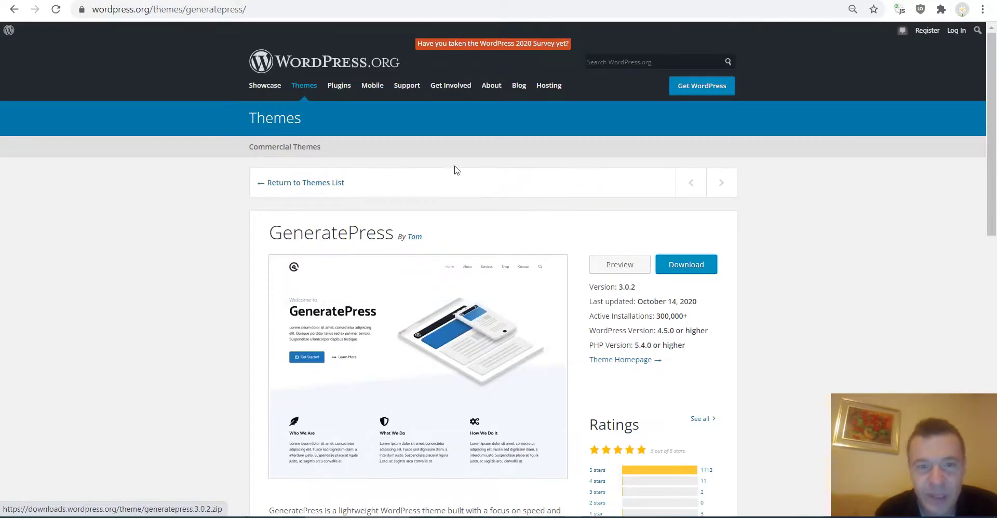
pyautogui.hotkey('ctrl', 'shift', 'Tab')
pyautogui.hotkey('ctrl', 'shift', 'Tab')
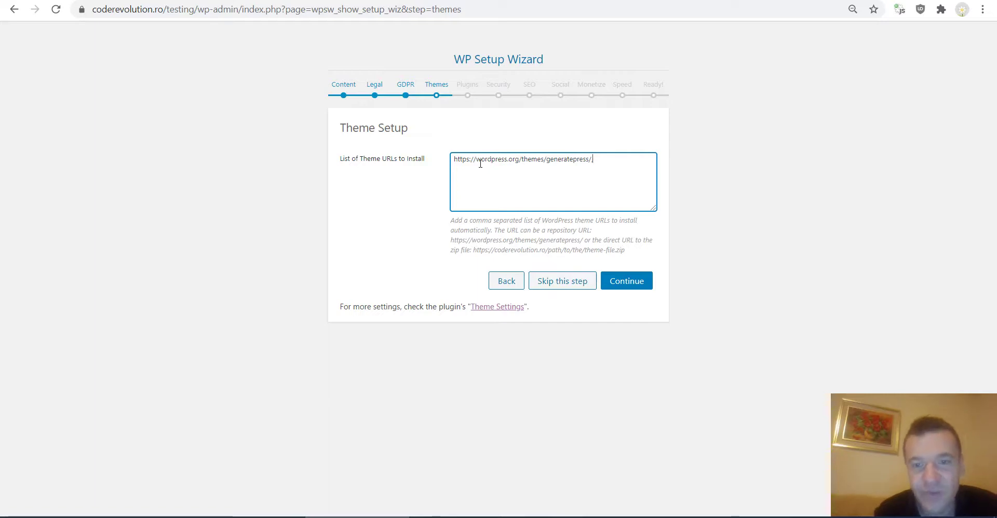
# Step: Try adding the same generatepress URL as a second comma-separated entry in the theme list, and remove it
pyautogui.hotkey('ctrl', 'v')
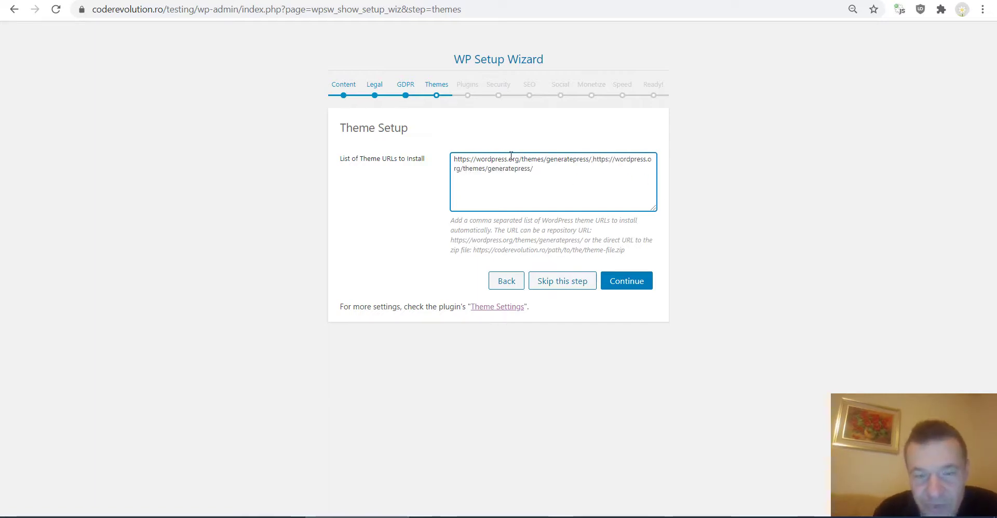
pyautogui.click(592, 160)
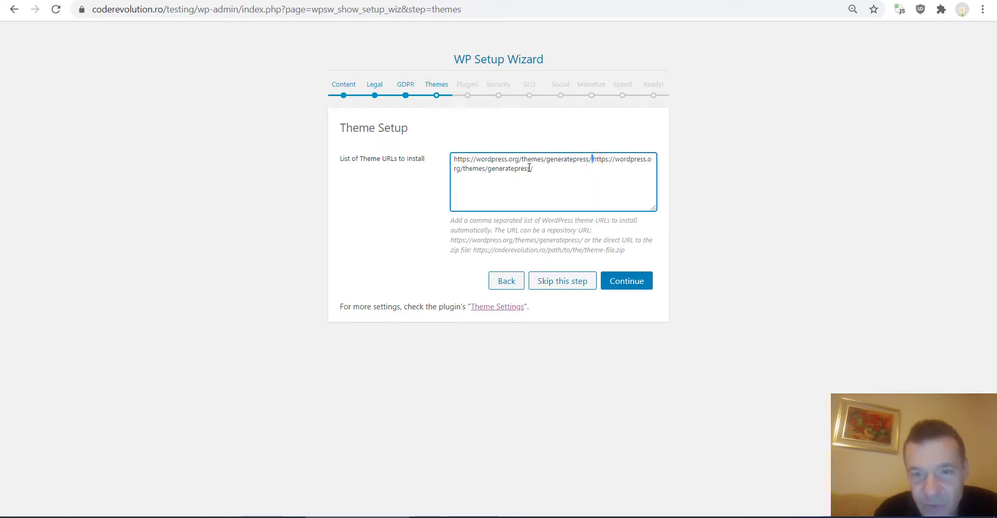
pyautogui.moveTo(534, 168); pyautogui.dragTo(592, 161)
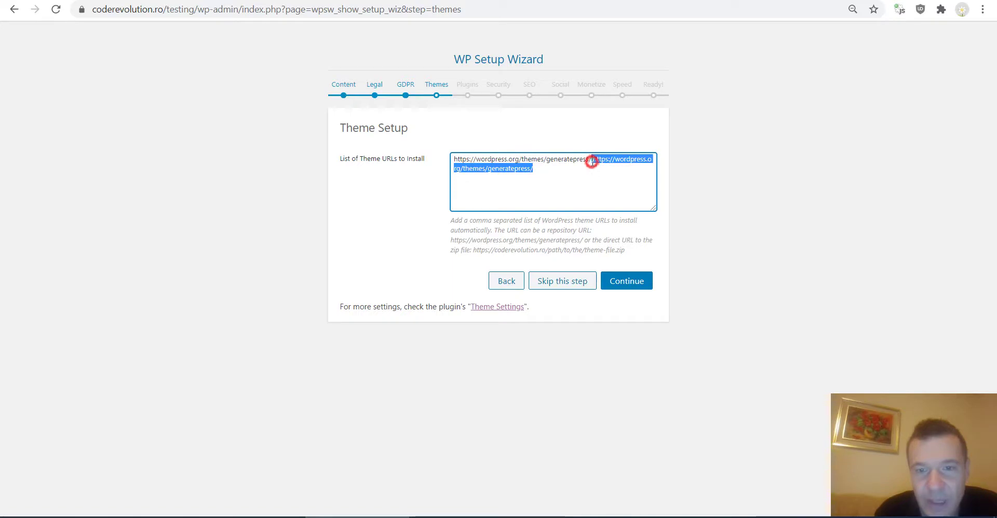
pyautogui.press('BackSpace')
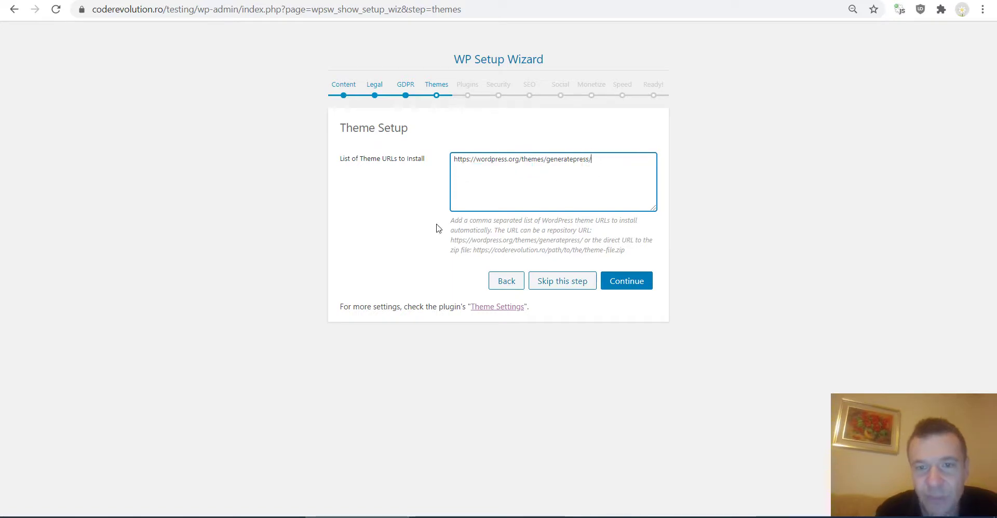
# Step: Submit the theme list for installation and check the site's installed themes for GeneratePress
pyautogui.click(617, 281)
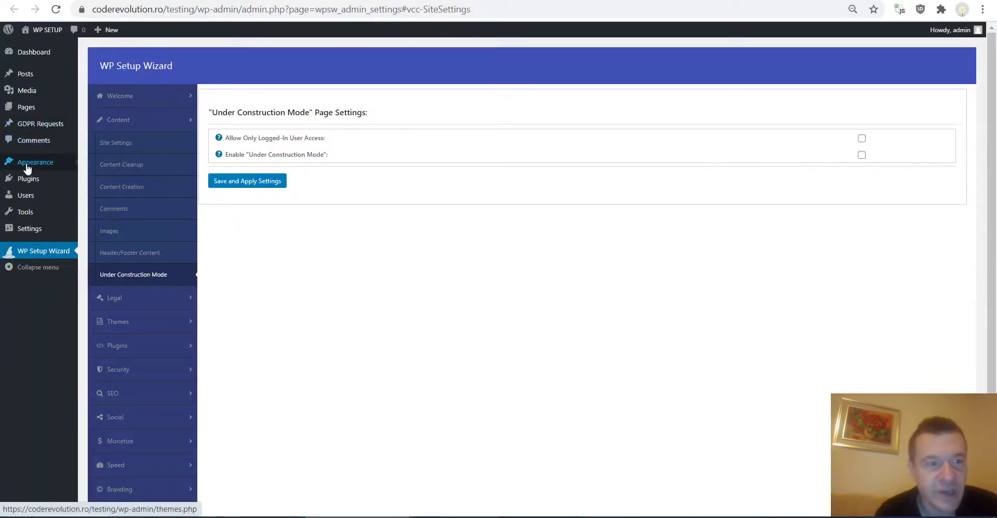
pyautogui.click(27, 168)
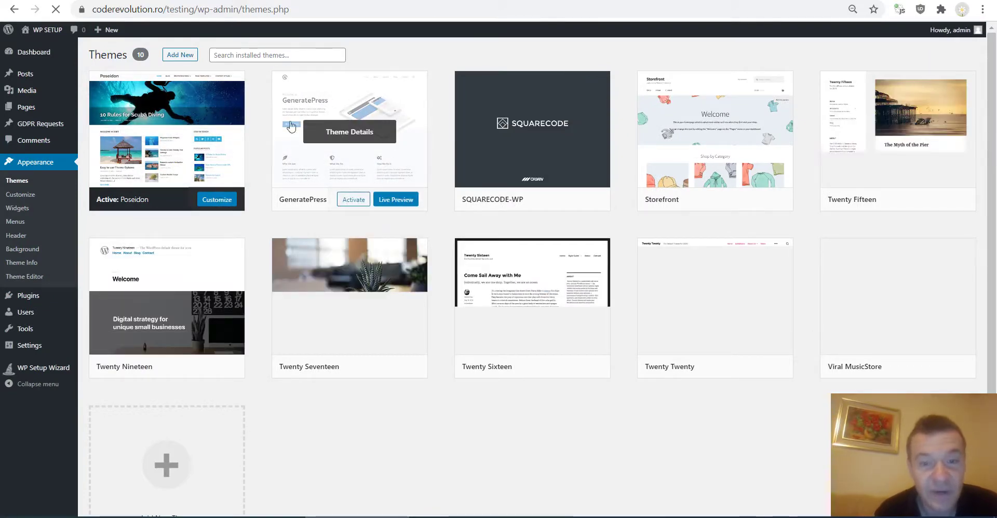
pyautogui.hotkey('alt', 'Left')
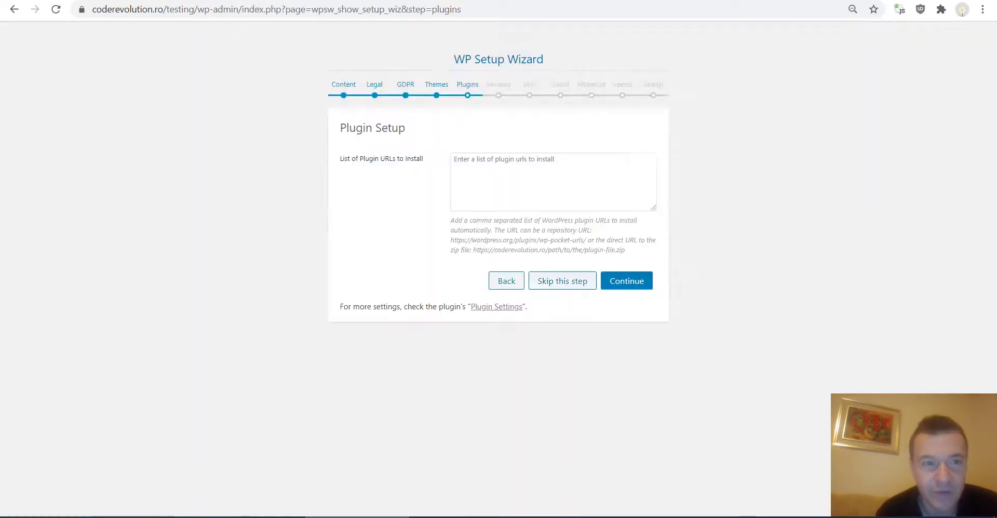
pyautogui.moveTo(451, 237); pyautogui.dragTo(586, 245)
pyautogui.click(453, 240)
pyautogui.hotkey('ctrl', 'c')
pyautogui.click(486, 187)
pyautogui.hotkey('ctrl', 'v')
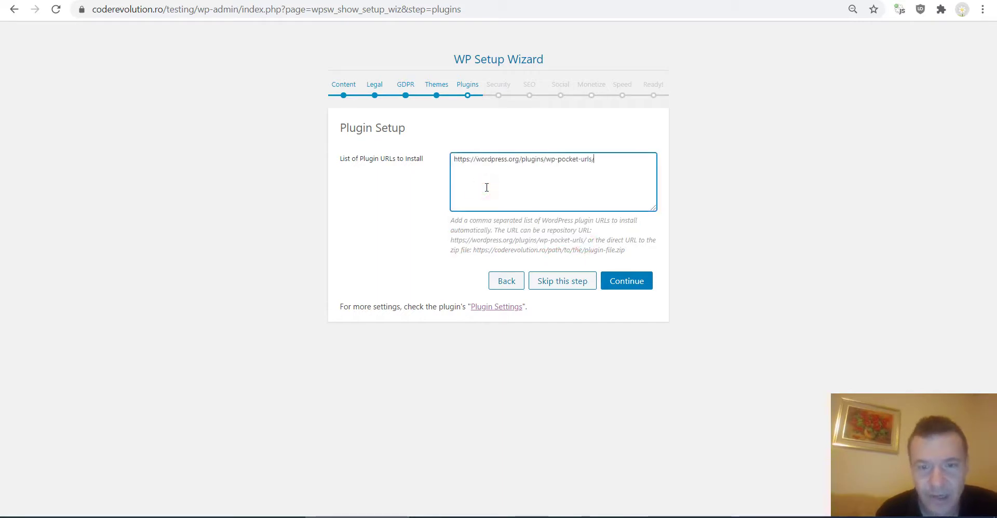
# Step: Open the wp-pocket-urls plugin URL in a new tab, look over its WordPress.org page and close it
pyautogui.hotkey('ctrl', 't')
pyautogui.hotkey('ctrl', 'v')
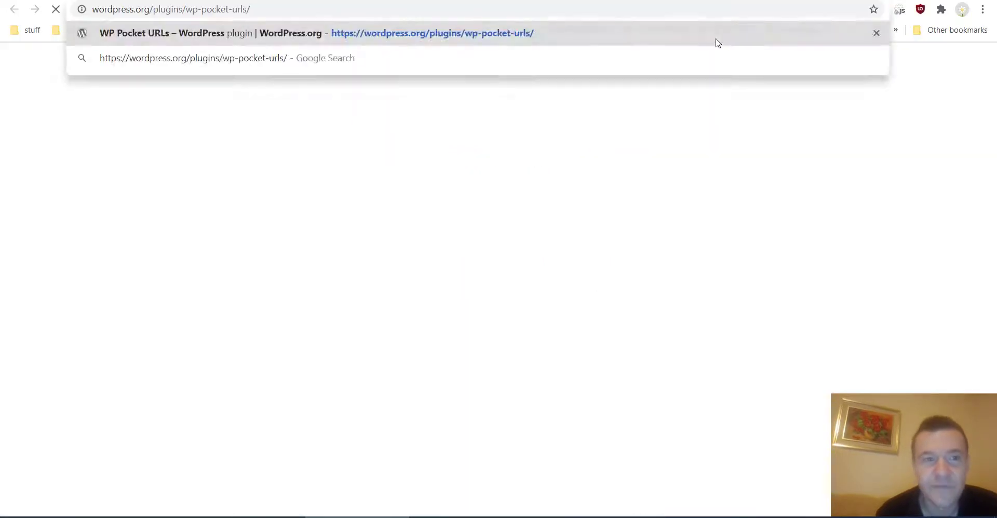
pyautogui.press('Return')
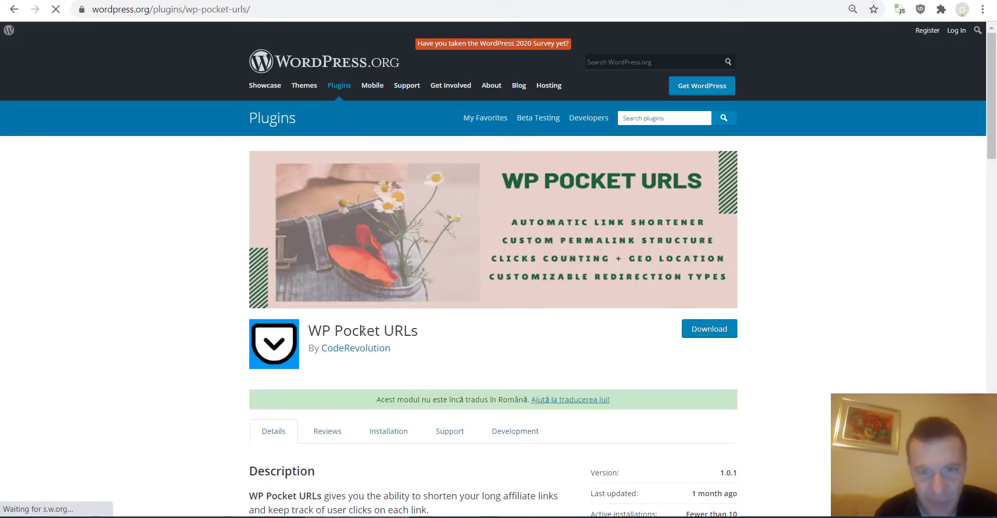
pyautogui.hotkey('ctrl', 'w')
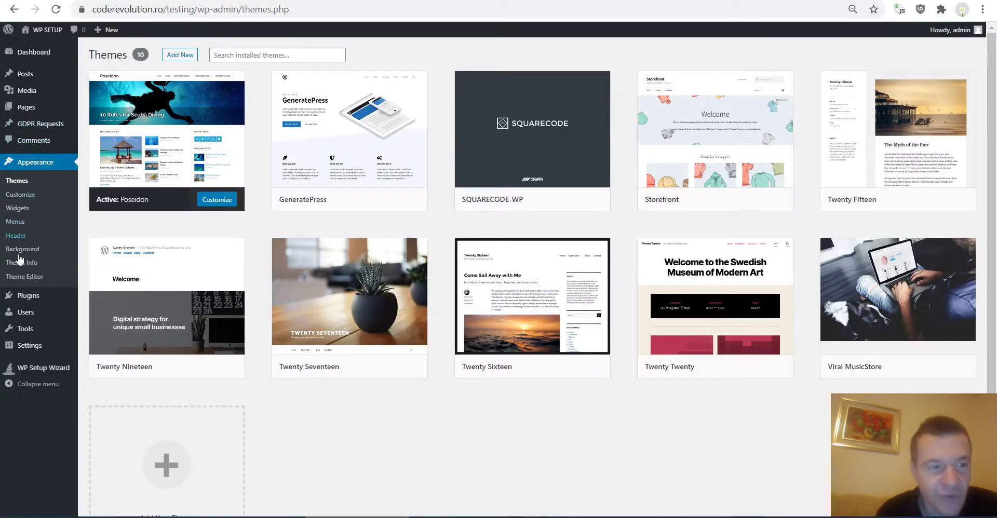
# Step: Open the site's installed plugins list, submit the wizard's plugin list for installation, and refresh the installed plugins to check for WP Pocket URLs
pyautogui.click(25, 298)
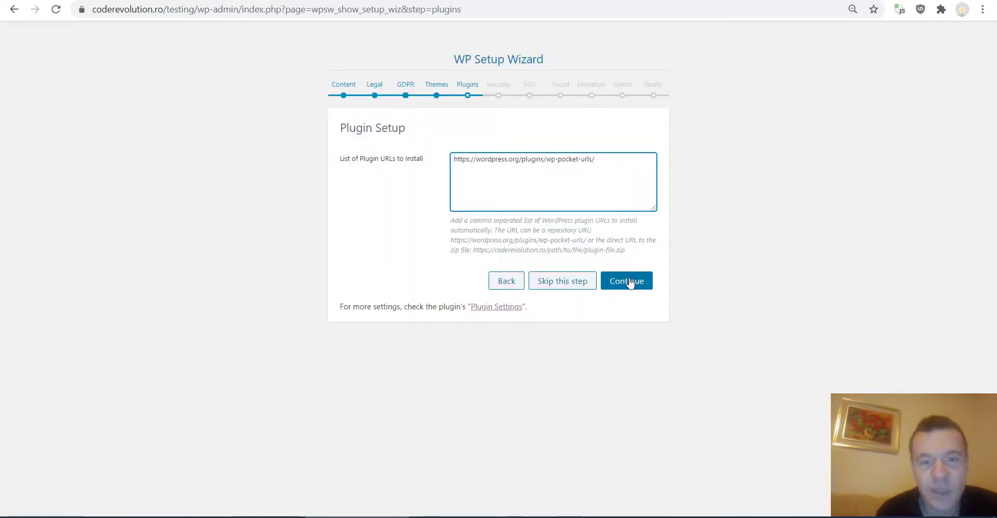
pyautogui.click(627, 281)
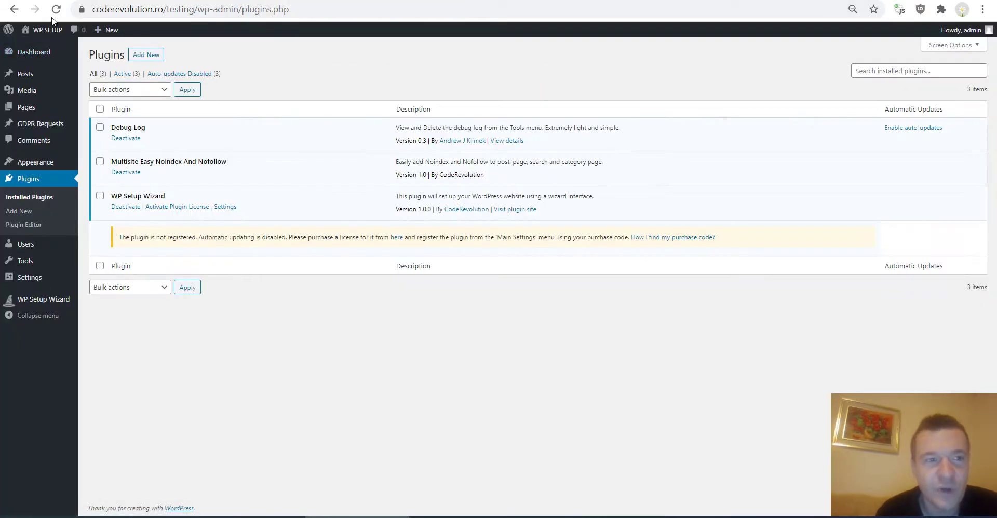
pyautogui.click(55, 9)
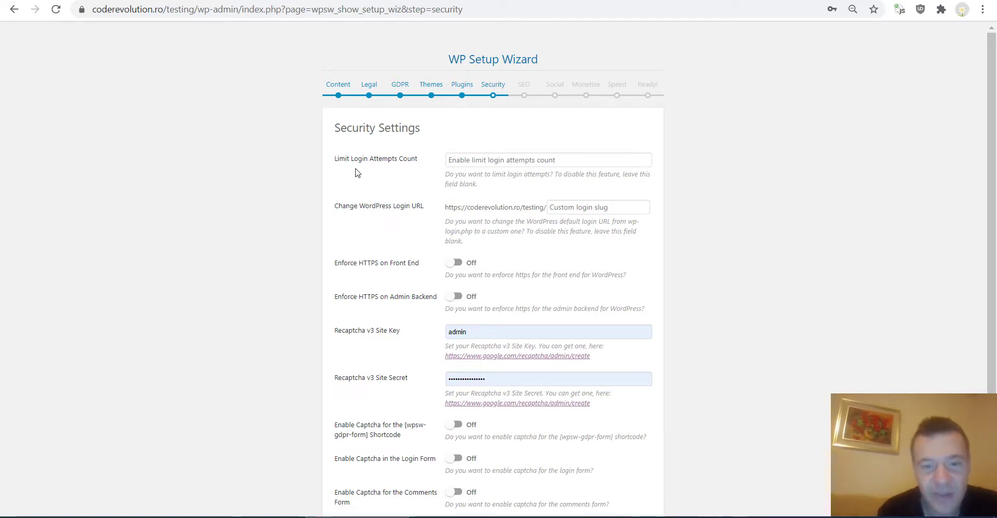
# Step: Look over the Security Settings and clear the prefilled Recaptcha v3 site key and site secret
pyautogui.scroll(-2, 363, 182)
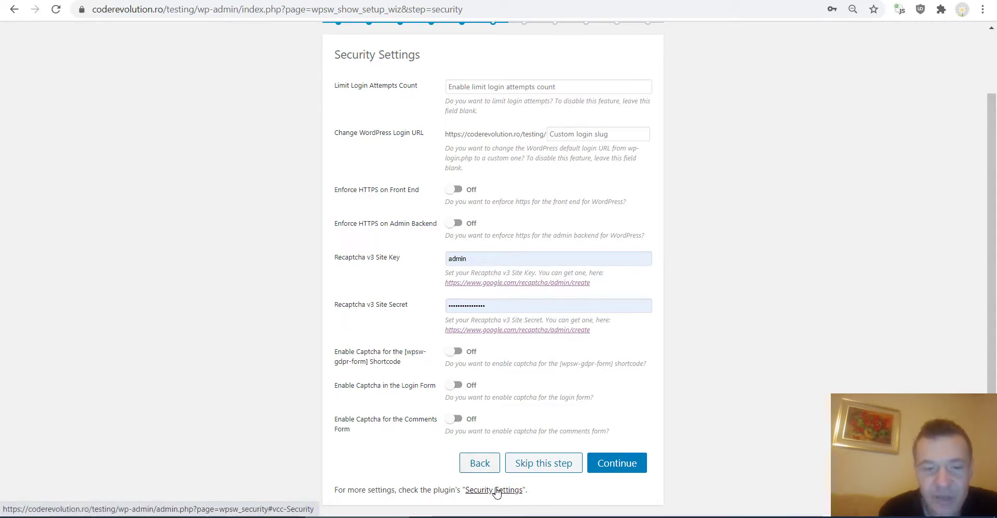
pyautogui.scroll(2, 387, 389)
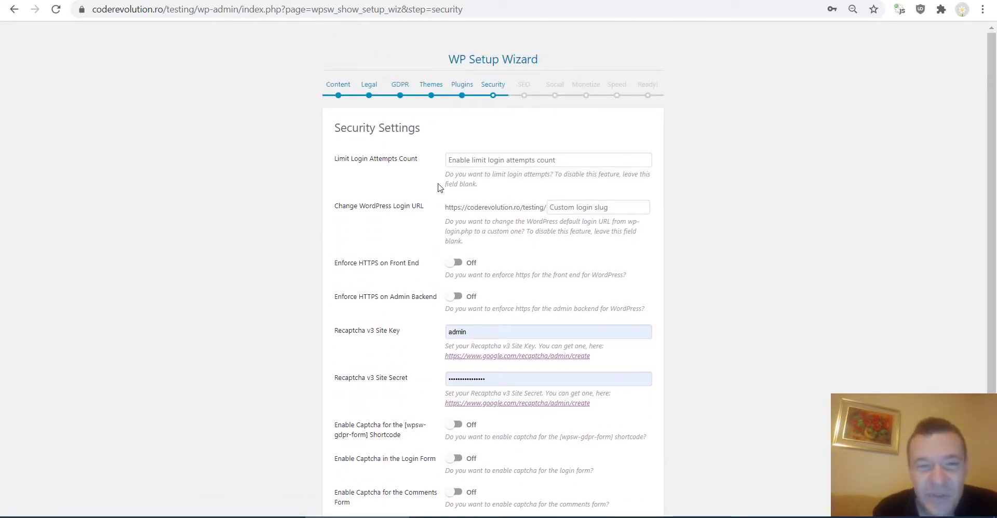
pyautogui.click(476, 160)
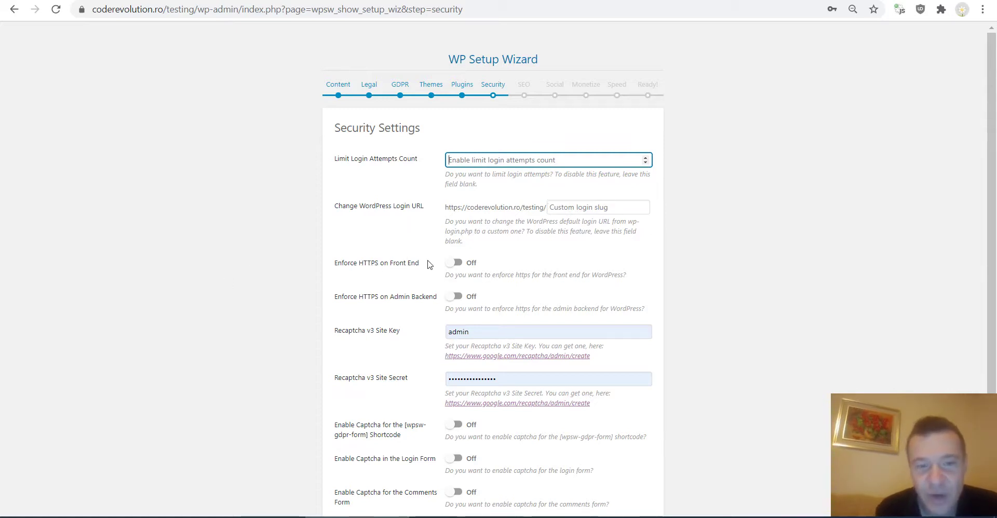
pyautogui.scroll(-2, 392, 327)
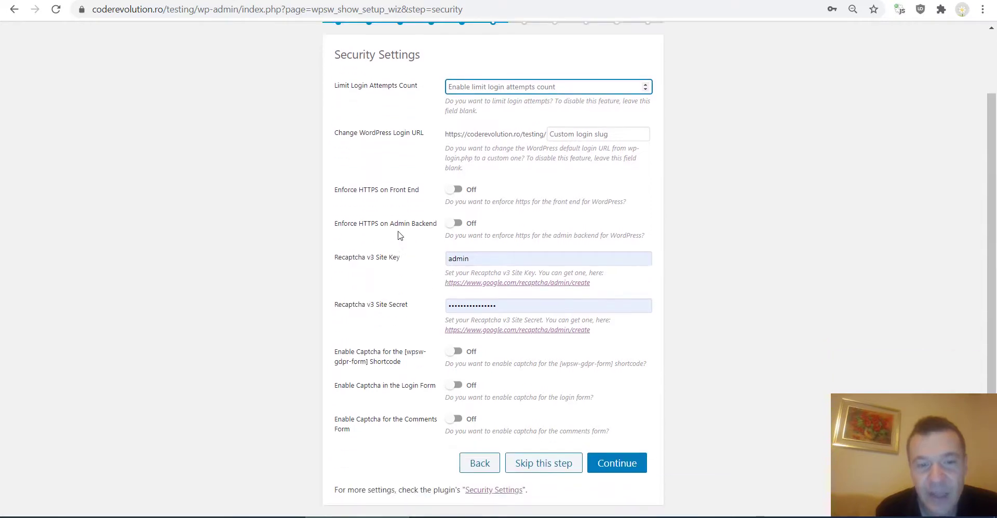
pyautogui.click(401, 260)
pyautogui.press('BackSpace')
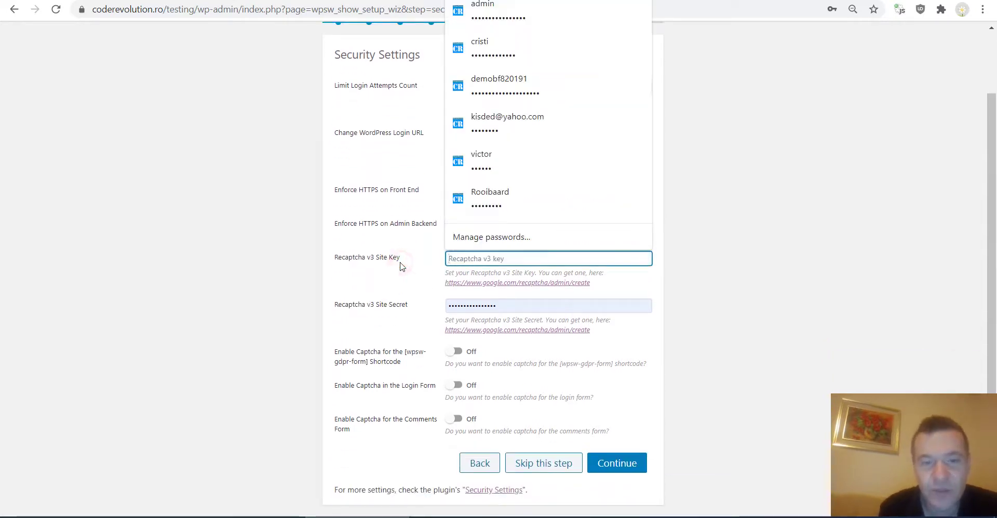
pyautogui.click(472, 306)
pyautogui.hotkey('ctrl', 'a')
pyautogui.press('BackSpace')
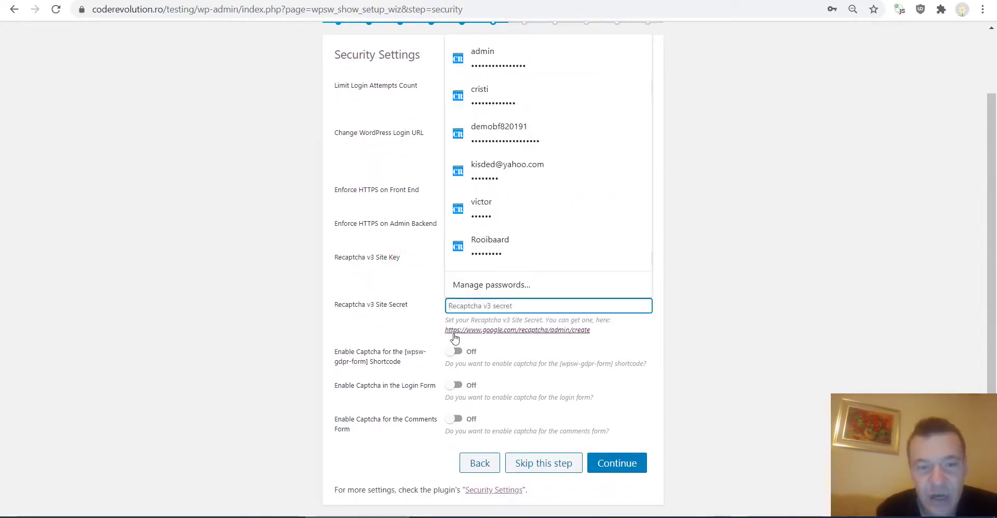
pyautogui.click(397, 353)
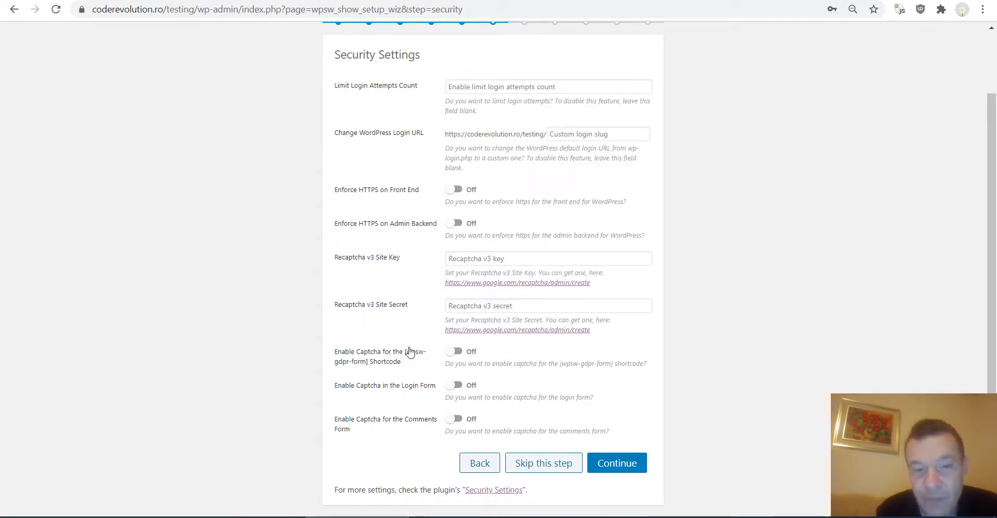
# Step: Review the captcha shortcode and HTTPS options, and continue past the Security step with all toggles off
pyautogui.moveTo(406, 353)
pyautogui.mouseDown()
pyautogui.moveTo(416, 353)
pyautogui.moveTo(369, 353)
pyautogui.moveTo(369, 363)
pyautogui.mouseUp()
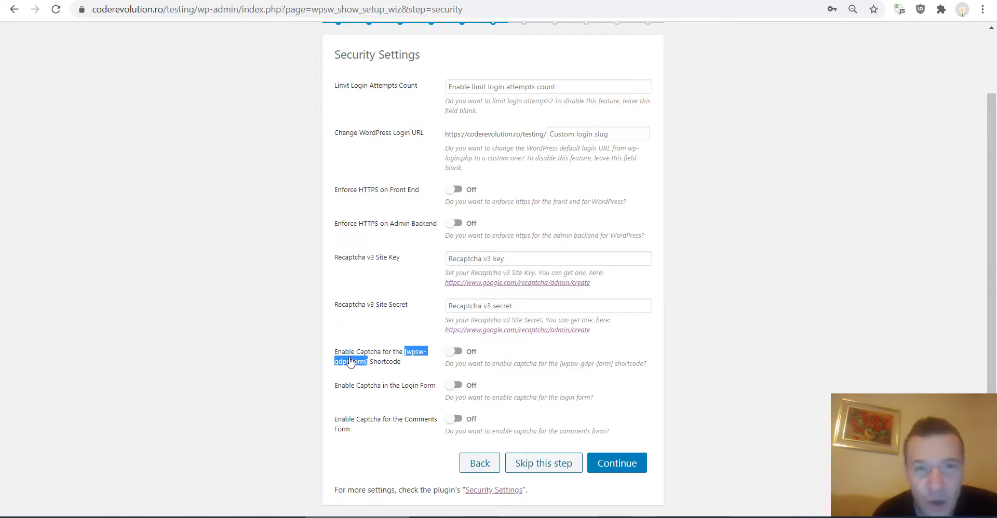
pyautogui.scroll(2, 392, 269)
pyautogui.click(390, 271)
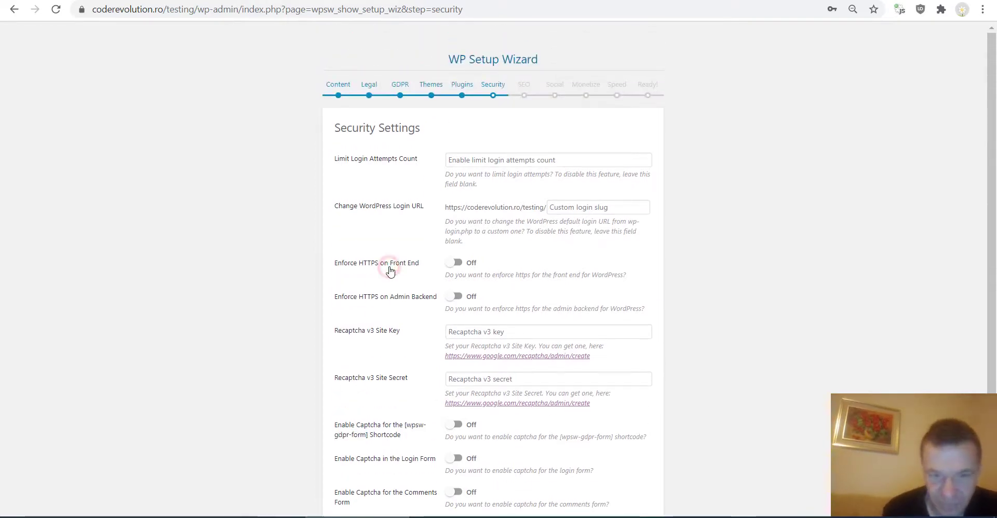
pyautogui.scroll(-2, 424, 222)
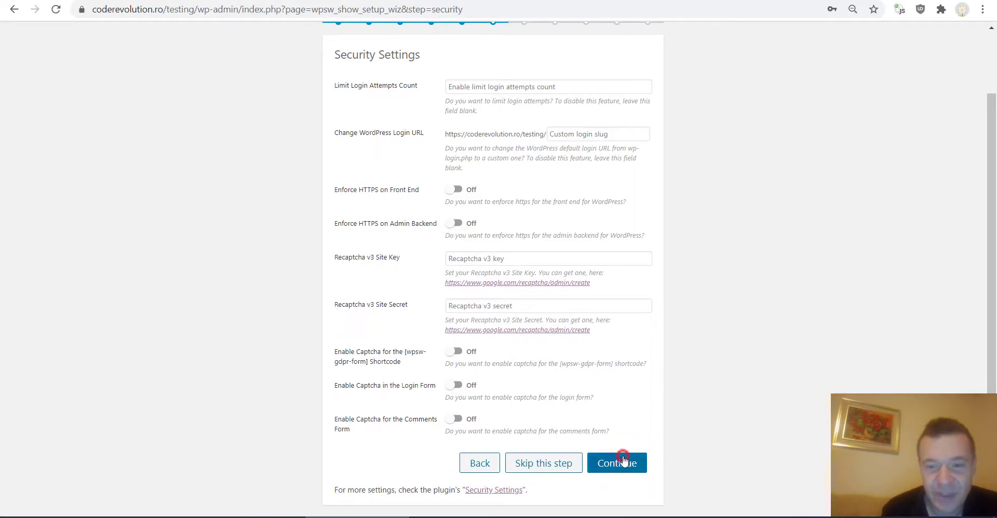
pyautogui.click(621, 462)
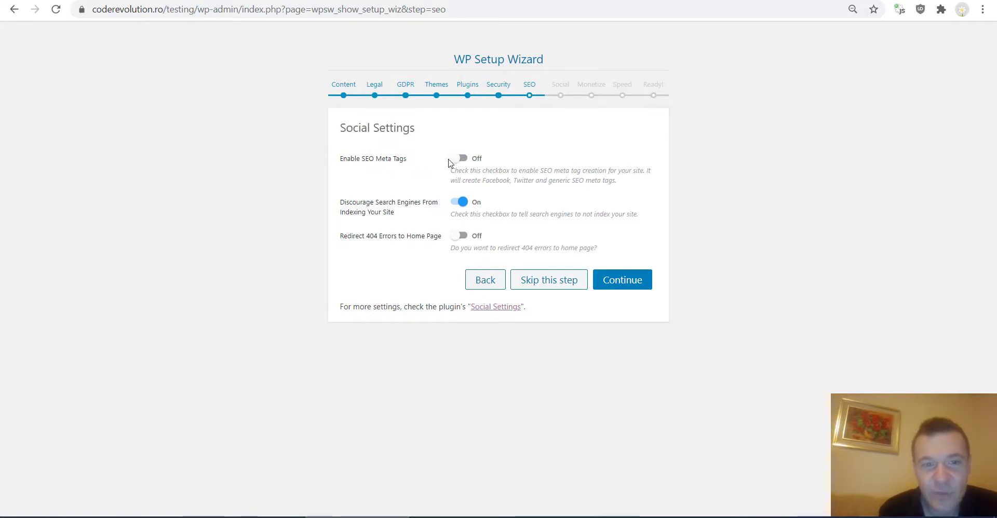
# Step: Enable SEO meta tags and the redirect of 404 errors to the home page, and continue past the SEO step
pyautogui.click(457, 159)
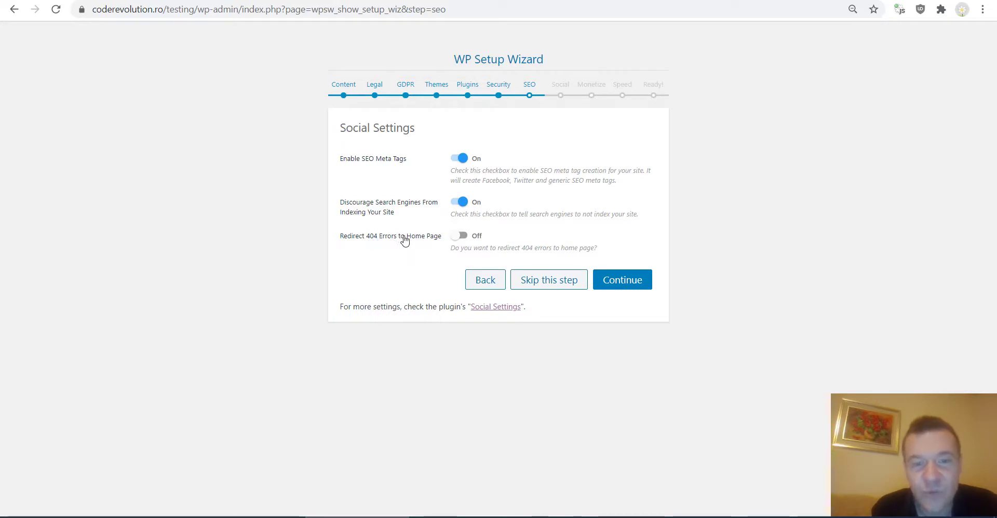
pyautogui.click(458, 237)
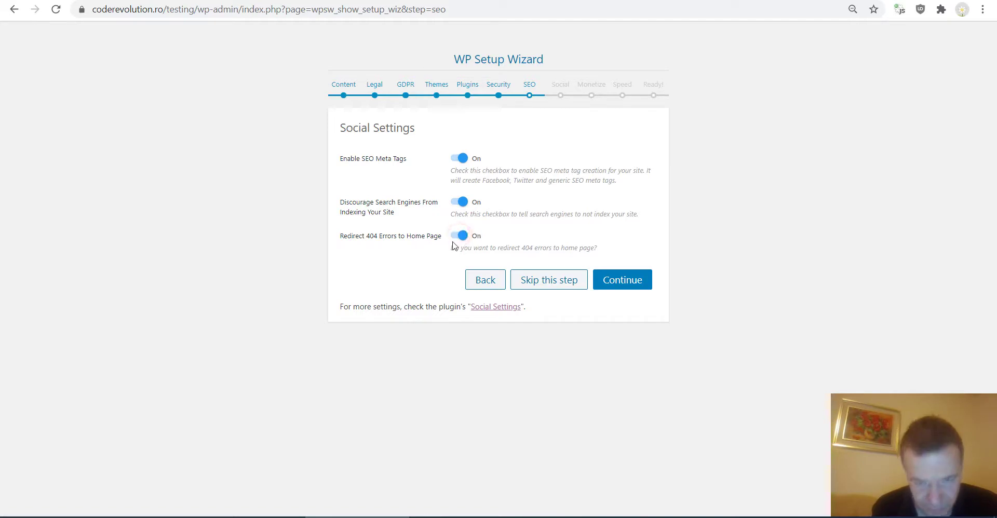
pyautogui.click(620, 285)
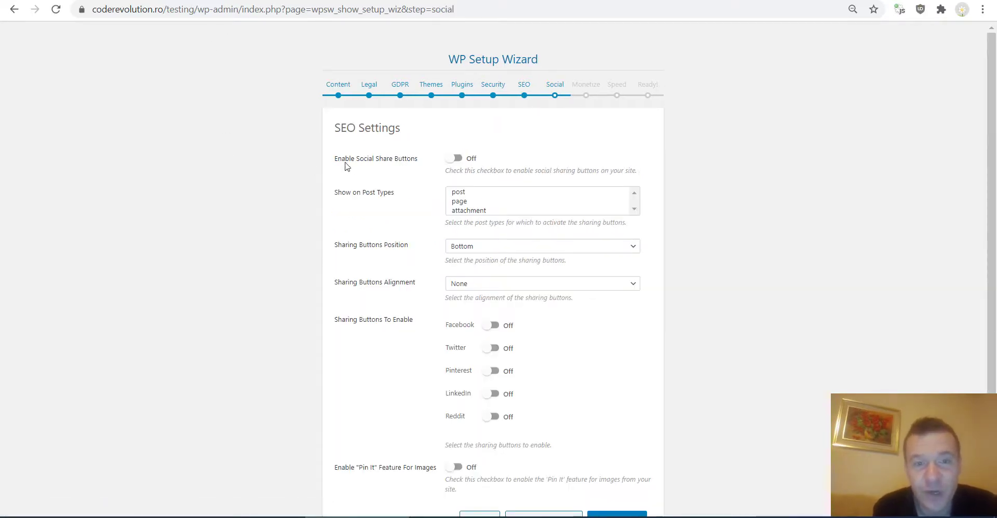
# Step: Enable the social share buttons and look over the sharing button position choices, keeping Bottom
pyautogui.click(454, 161)
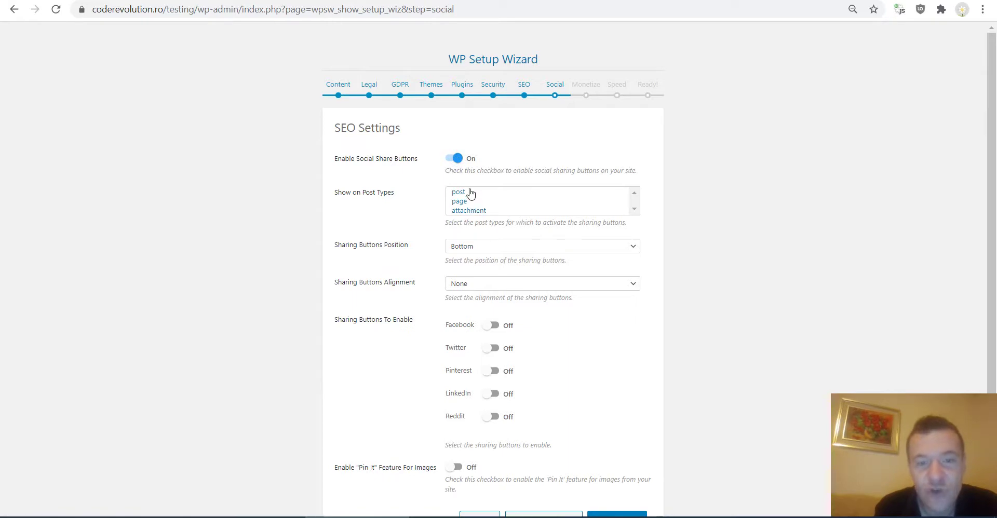
pyautogui.scroll(-2, 426, 208)
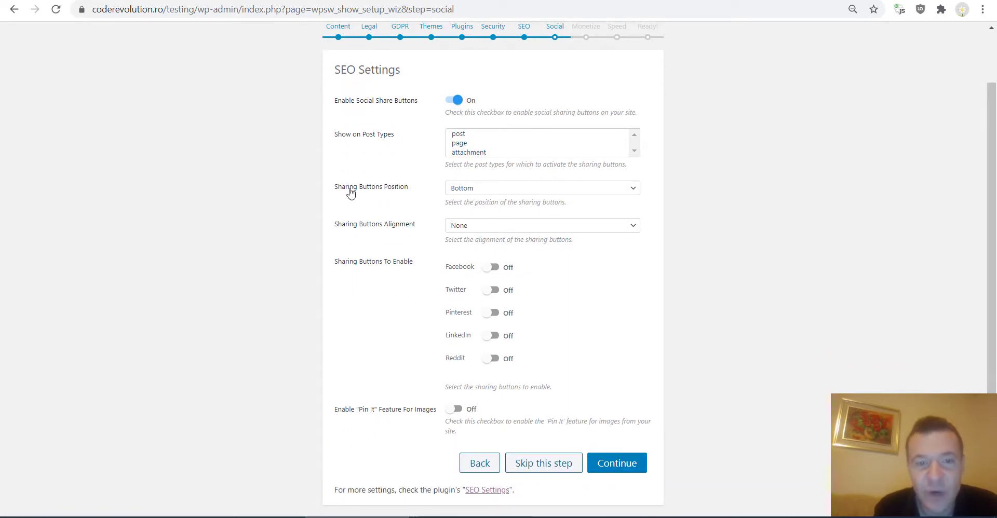
pyautogui.click(468, 189)
pyautogui.click(394, 209)
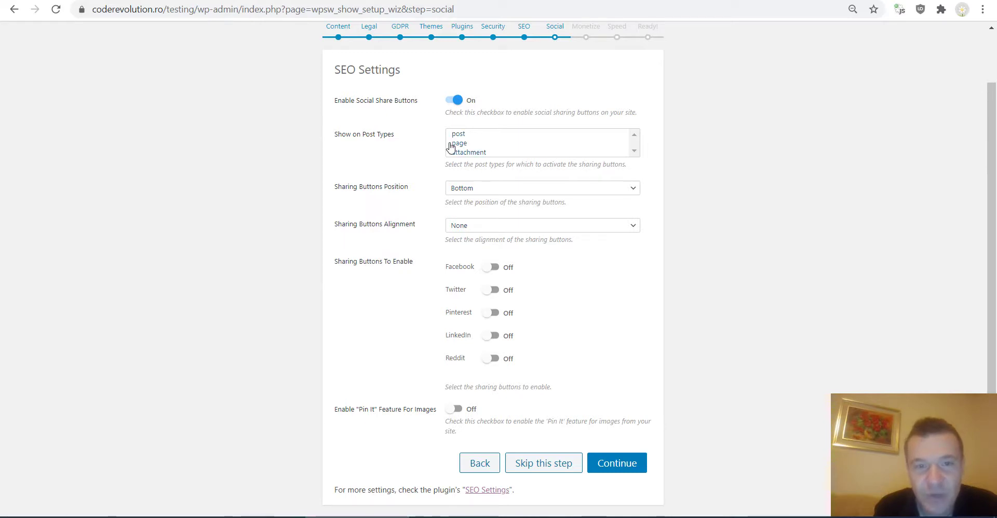
# Step: Open Test post 1 on the site's front end, and set the wizard's sharing buttons to show on post with alignment None
pyautogui.click(467, 1)
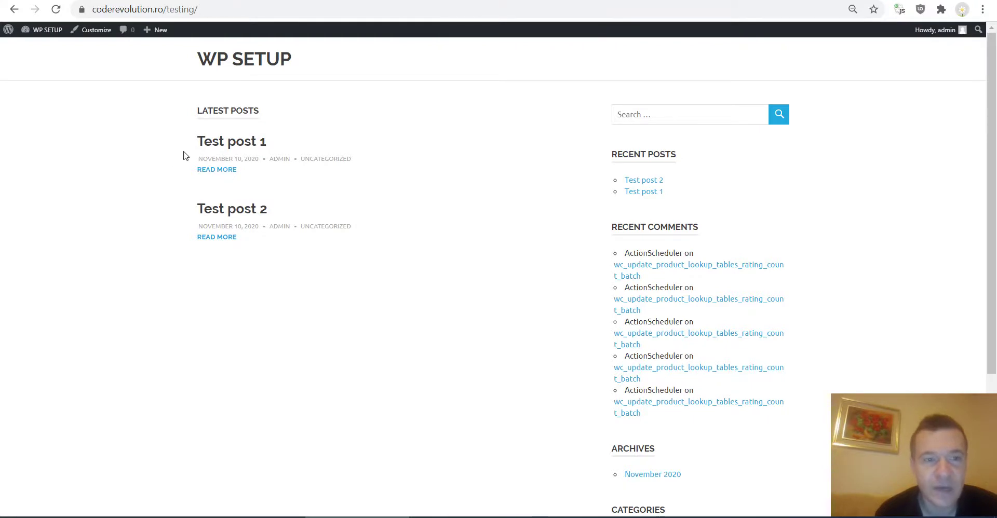
pyautogui.click(211, 144)
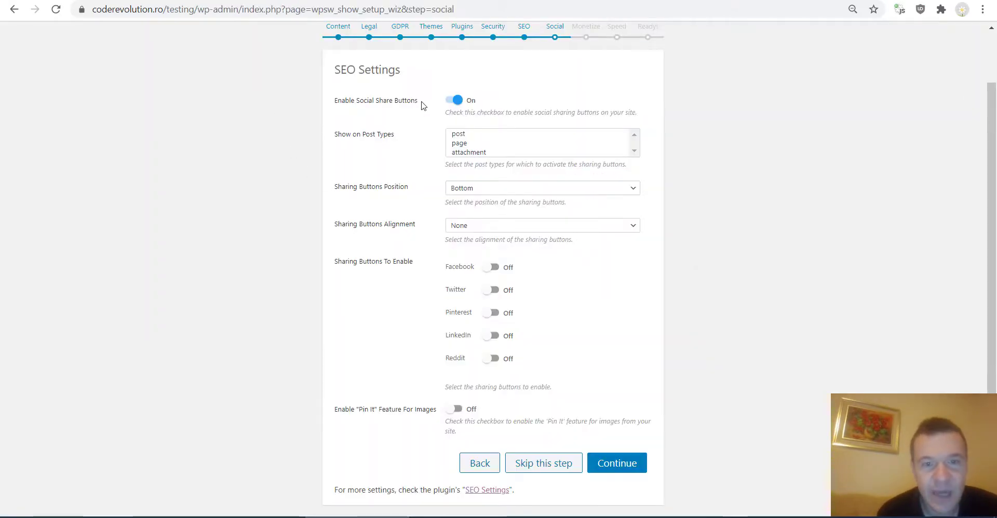
pyautogui.click(459, 134)
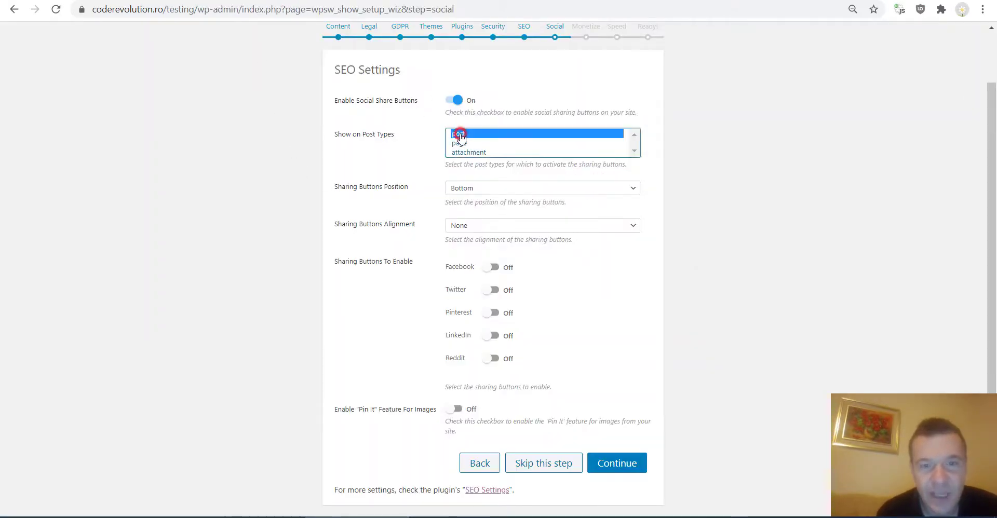
pyautogui.click(455, 226)
pyautogui.click(455, 232)
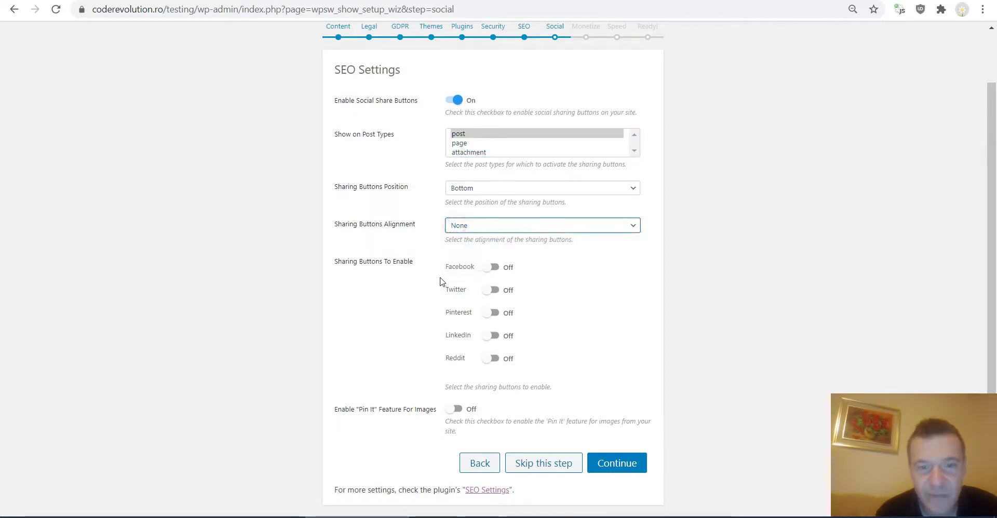
# Step: Enable the Facebook, Twitter, Pinterest, LinkedIn and Reddit sharing buttons
pyautogui.click(490, 267)
pyautogui.click(489, 290)
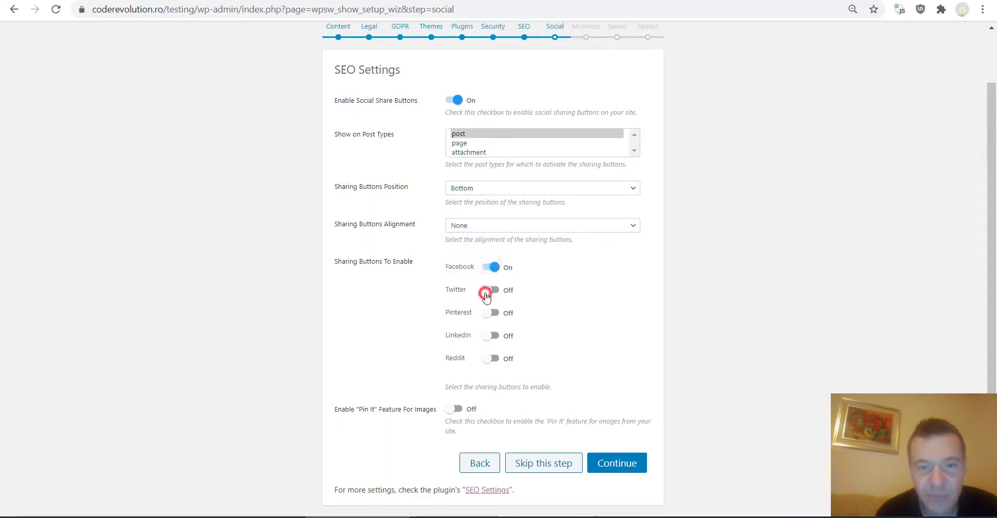
pyautogui.click(489, 312)
pyautogui.click(490, 336)
pyautogui.click(491, 359)
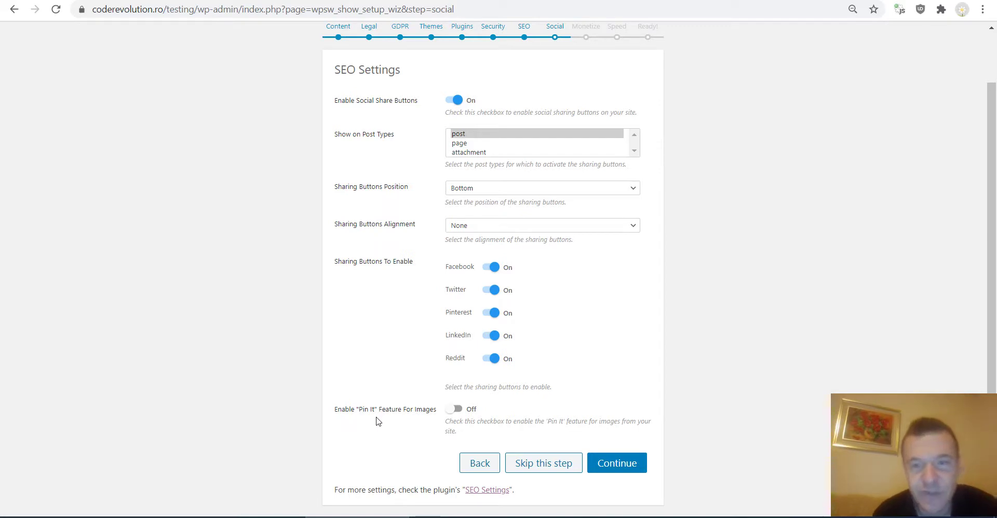
# Step: Continue past the Social step and reload Test post 1 to check its sharing buttons
pyautogui.click(623, 467)
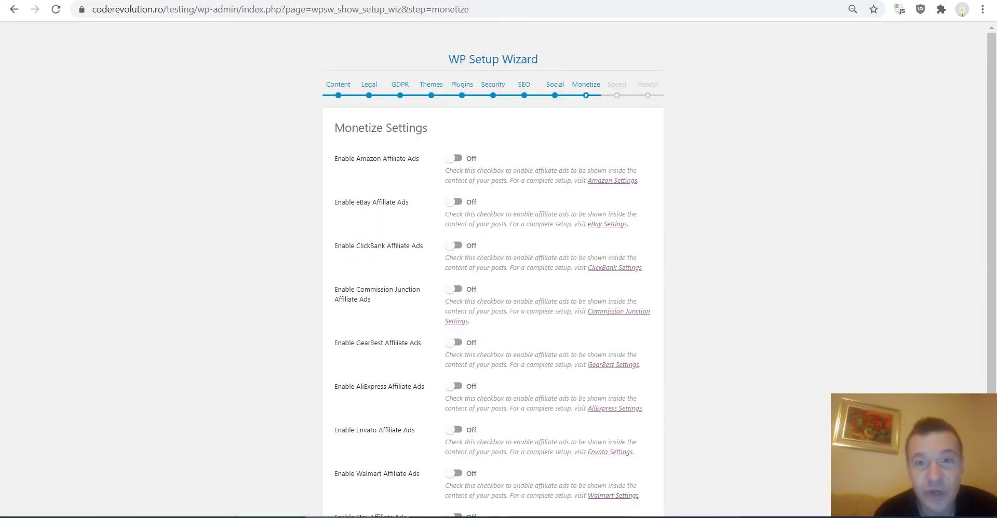
pyautogui.click(447, 1)
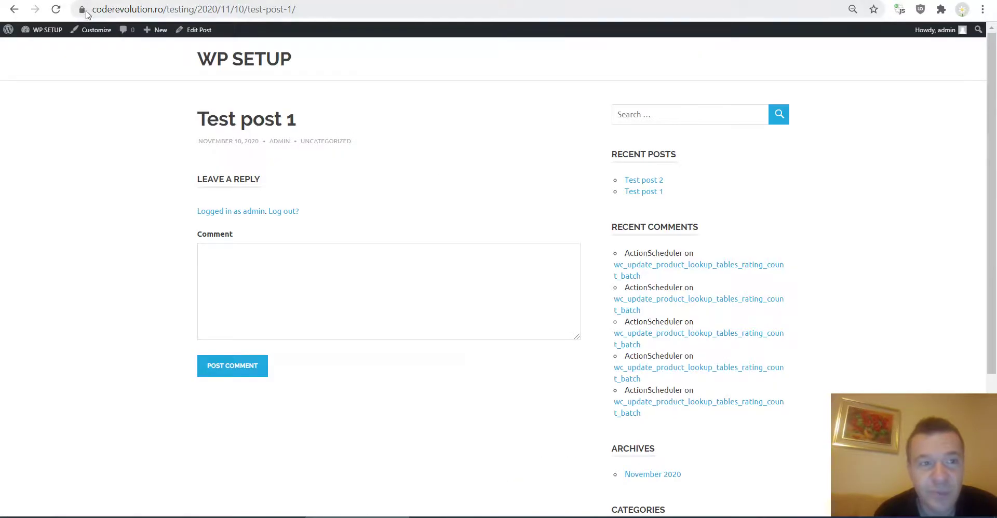
pyautogui.click(55, 9)
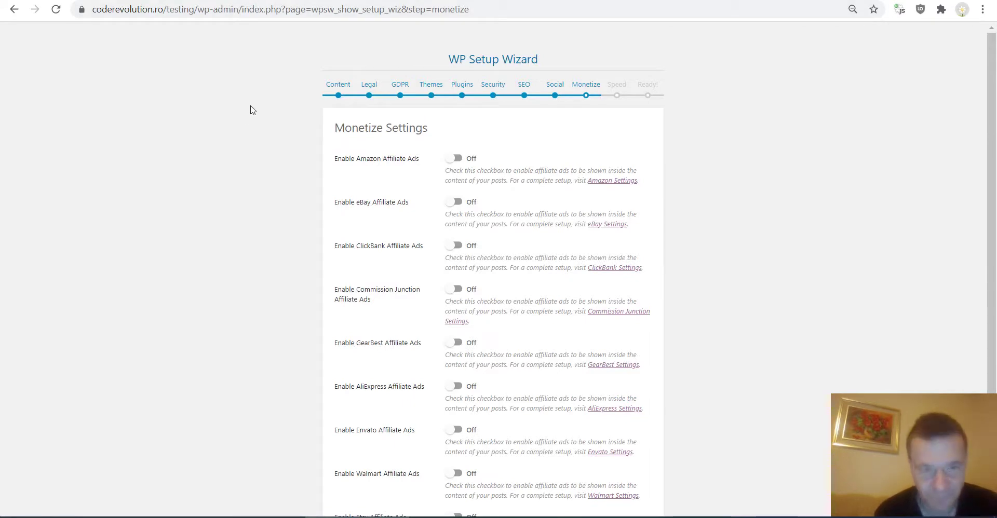
# Step: Look through the affiliate ad options on the Monetize step and enable Amazon affiliate ads
pyautogui.scroll(-2, 251, 110)
pyautogui.scroll(3, 267, 105)
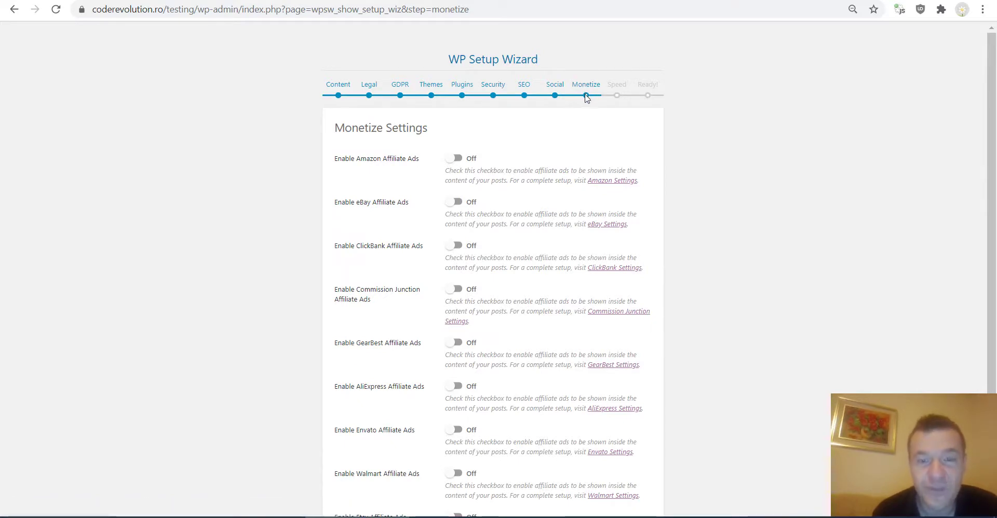
pyautogui.click(453, 161)
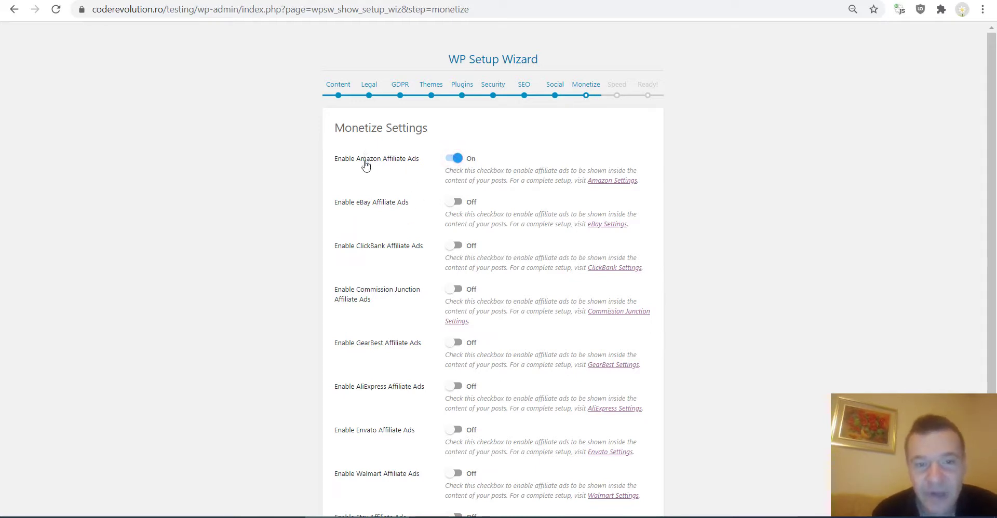
# Step: Open the plugin's full Monetize settings and tick Amazon affiliate ads to examine the associate ID, access key and secret key options
pyautogui.scroll(-2, 364, 249)
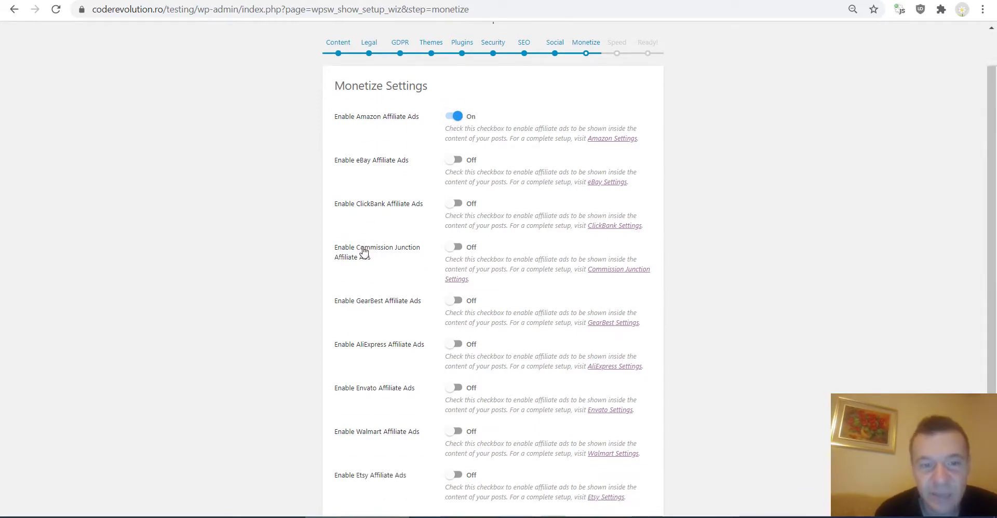
pyautogui.scroll(-1, 359, 239)
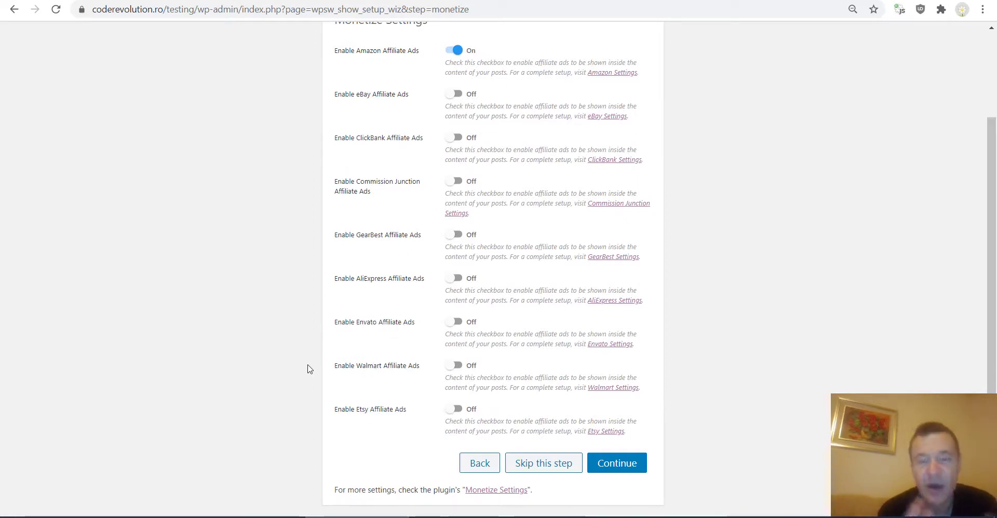
pyautogui.scroll(3, 349, 338)
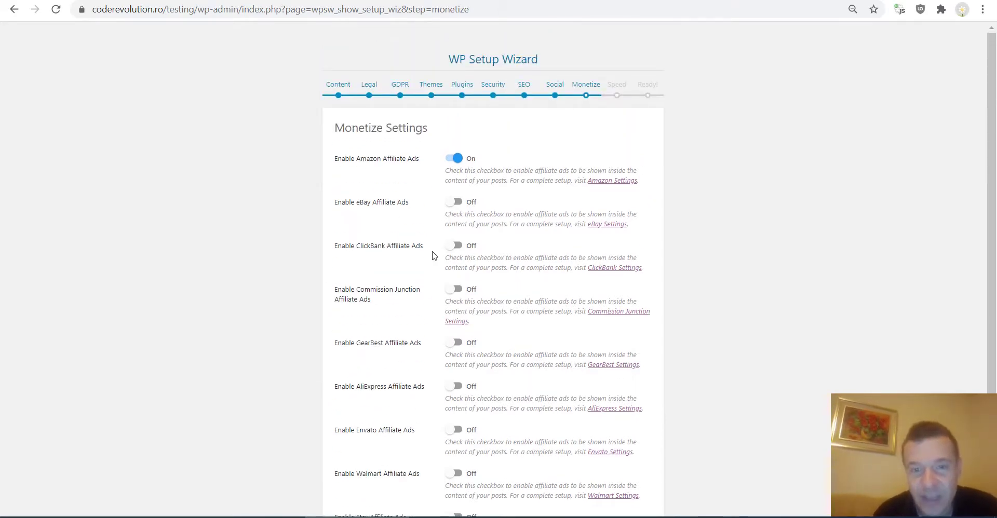
pyautogui.scroll(-2, 426, 258)
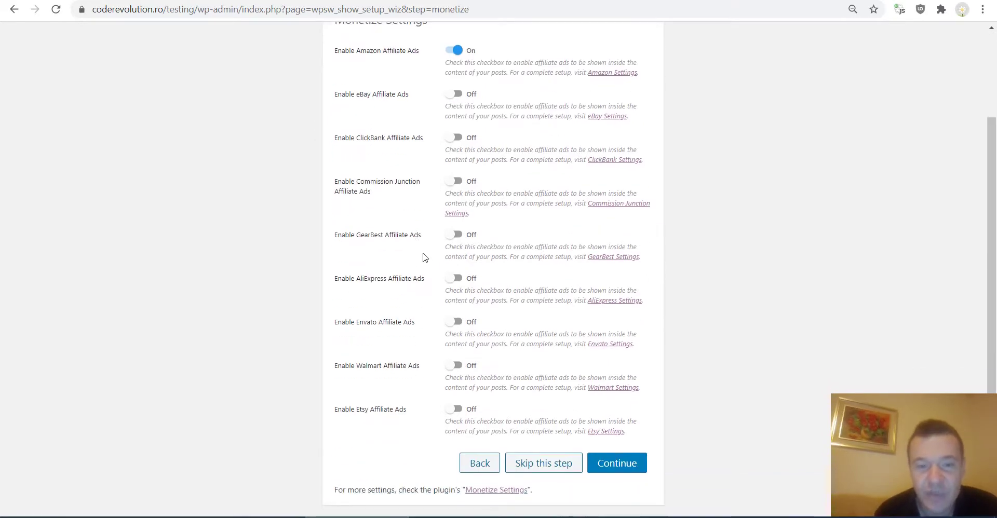
pyautogui.click(504, 493)
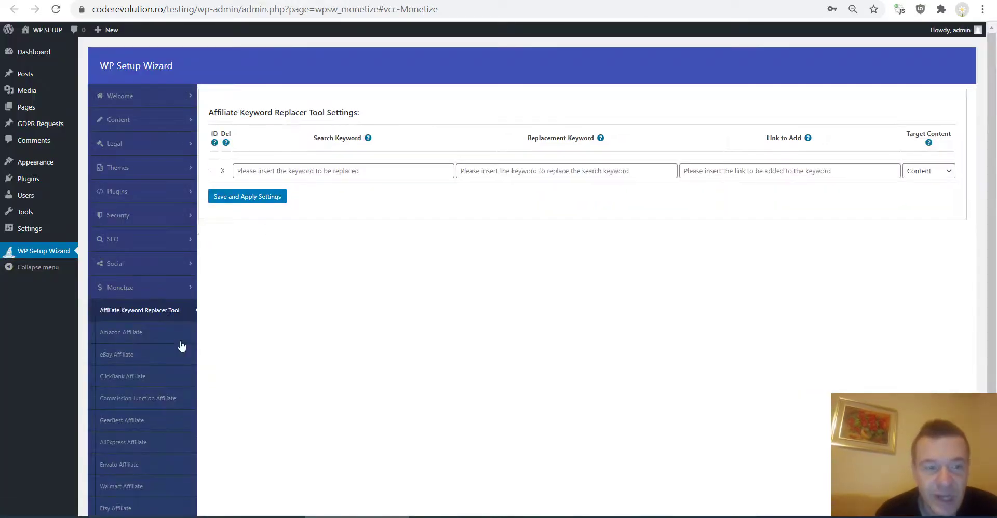
pyautogui.click(144, 337)
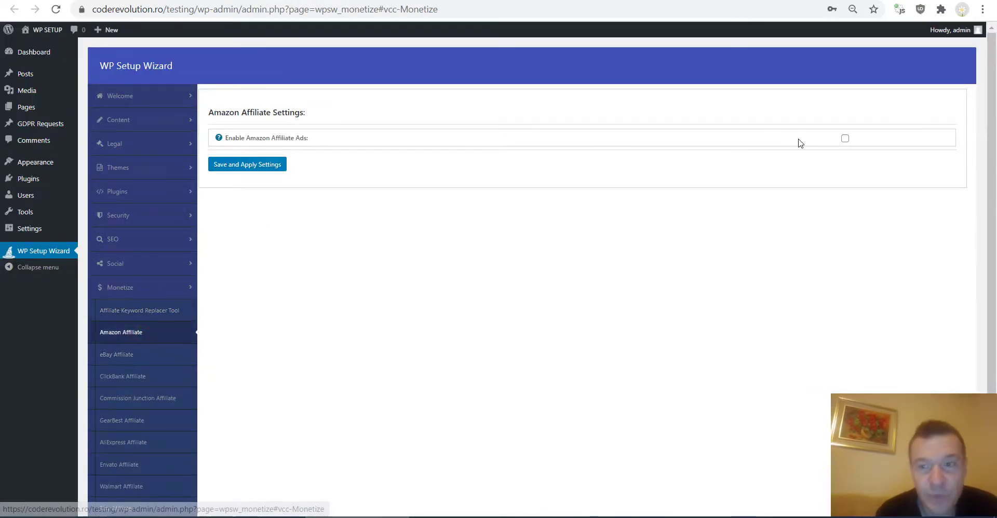
pyautogui.click(845, 138)
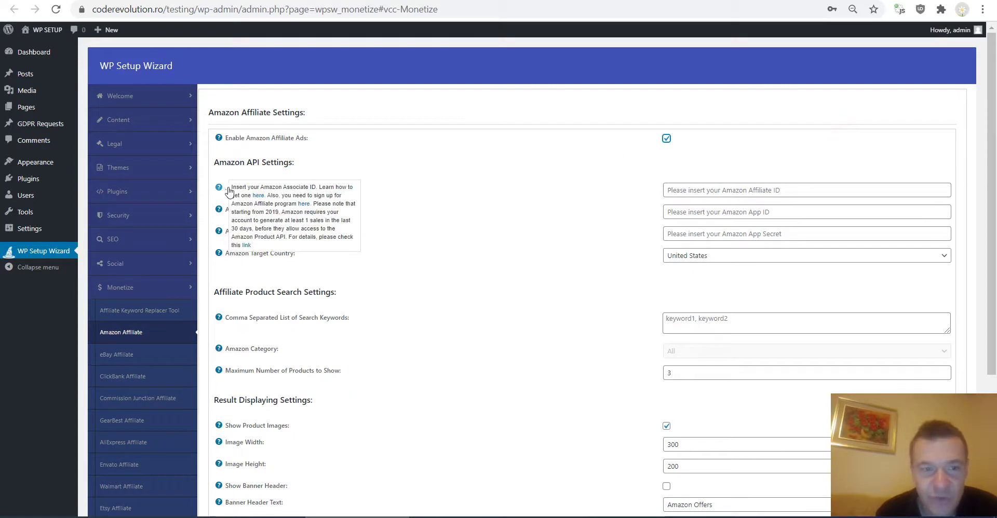
pyautogui.moveTo(239, 190); pyautogui.dragTo(290, 209)
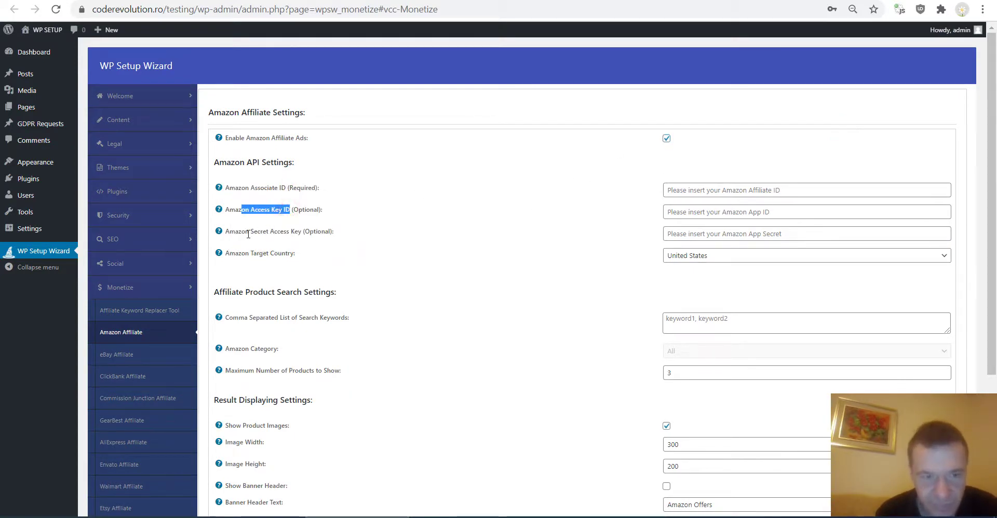
pyautogui.moveTo(246, 232); pyautogui.dragTo(306, 232)
pyautogui.moveTo(245, 253); pyautogui.dragTo(314, 244)
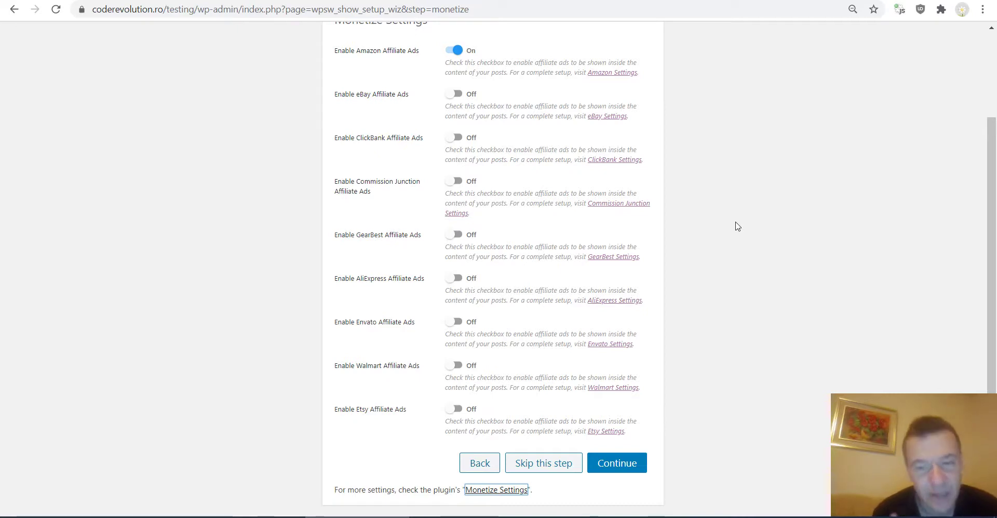
# Step: Save the Monetize step with Amazon affiliate ads enabled and continue to the Speed step
pyautogui.scroll(2, 720, 223)
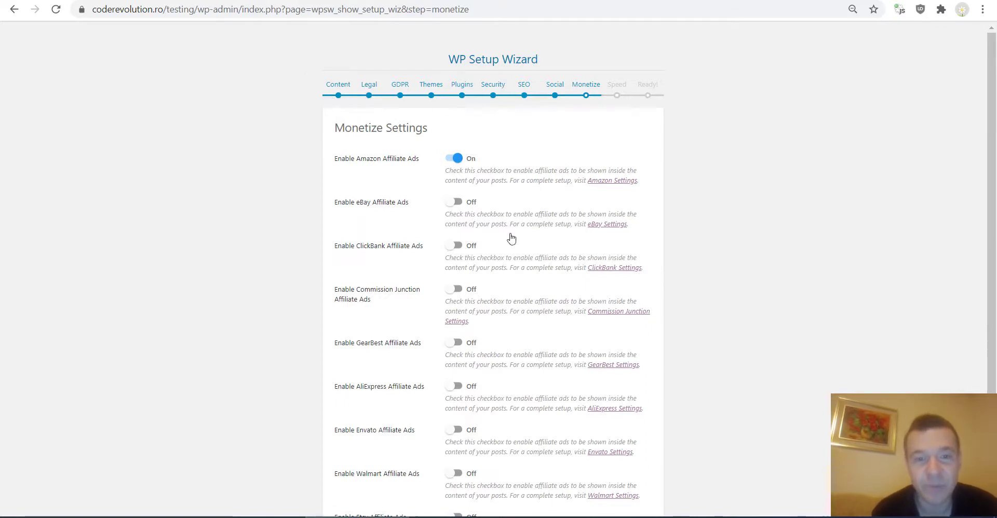
pyautogui.scroll(-3, 515, 249)
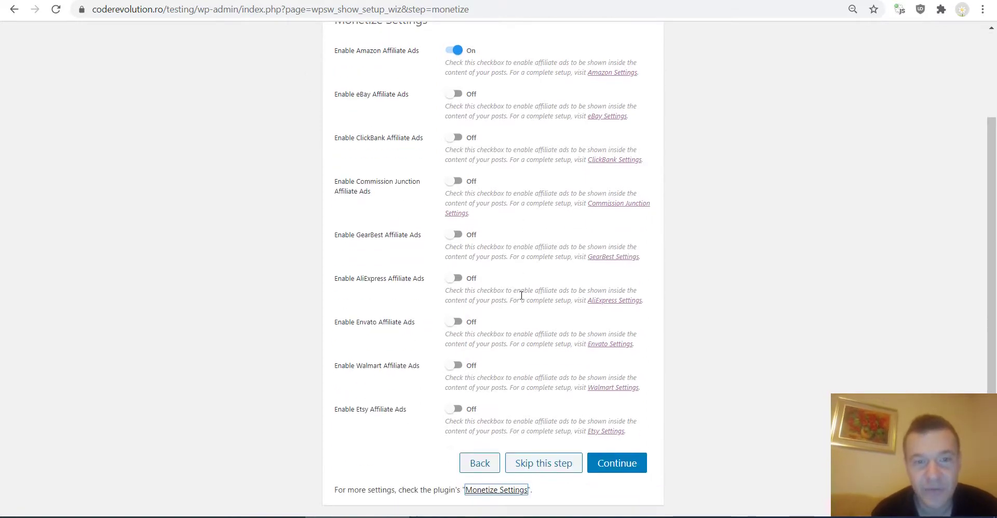
pyautogui.click(623, 465)
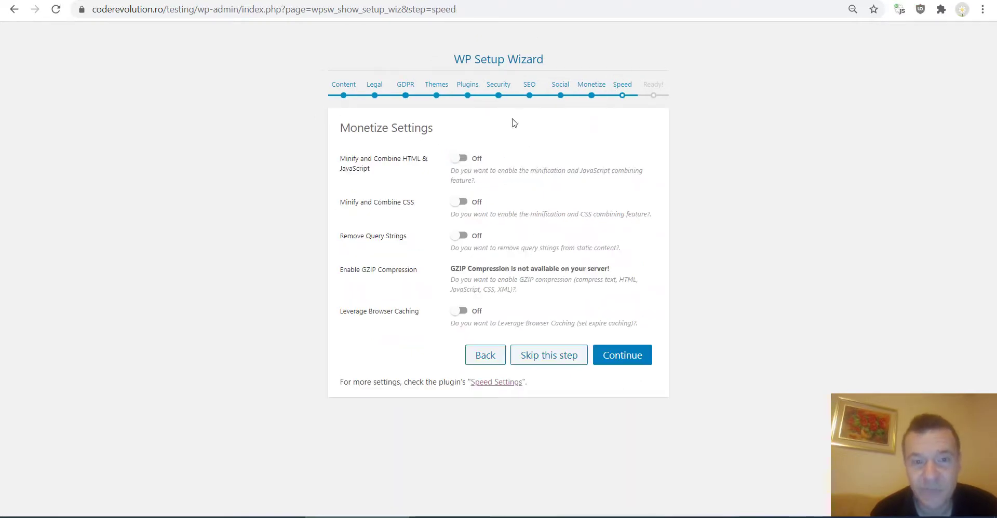
pyautogui.moveTo(348, 128); pyautogui.dragTo(388, 130)
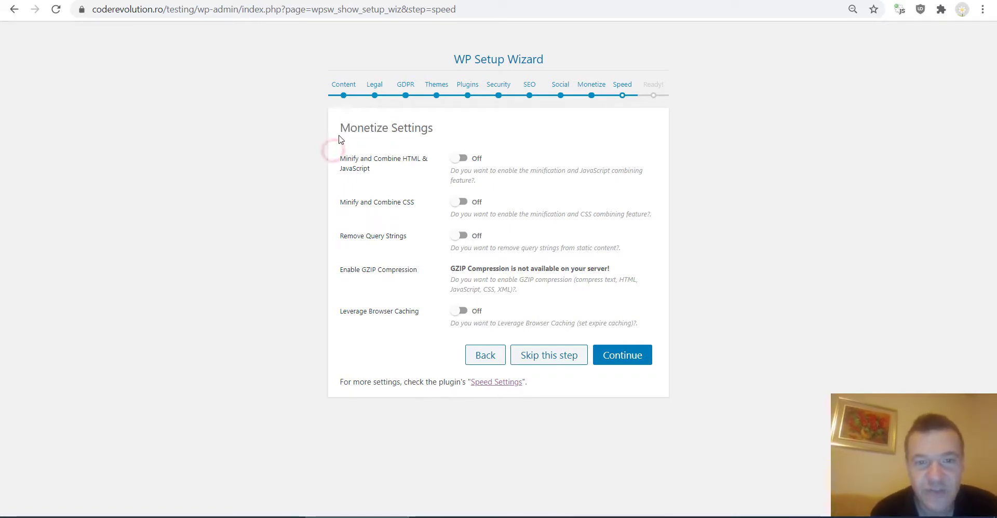
pyautogui.moveTo(340, 127); pyautogui.dragTo(390, 125)
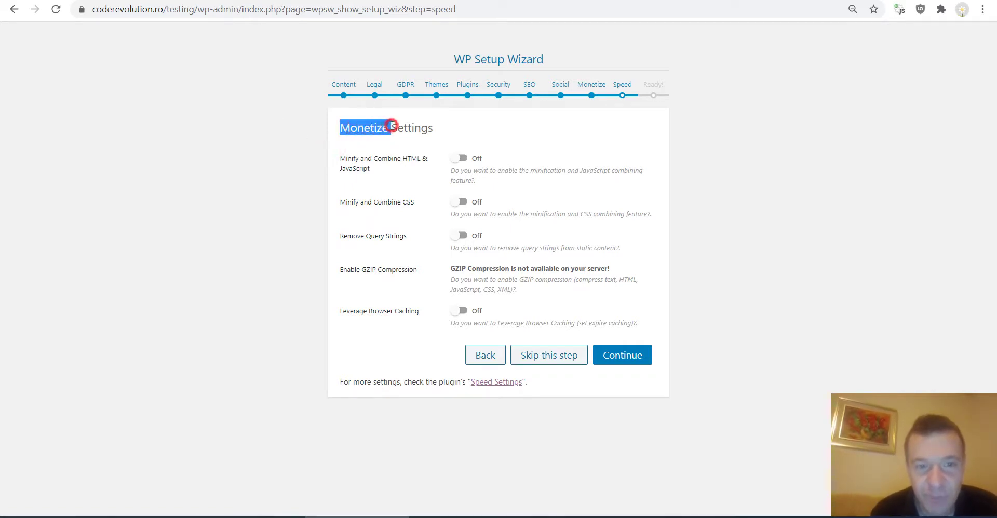
pyautogui.click(367, 147)
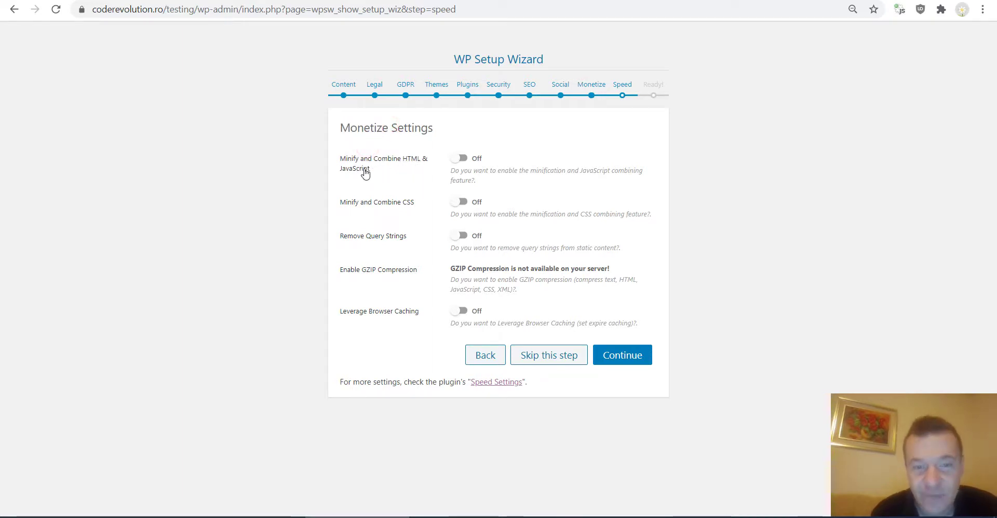
# Step: Enable HTML and JavaScript minification, CSS minification, query string removal and browser caching, and continue past the Speed step
pyautogui.click(462, 159)
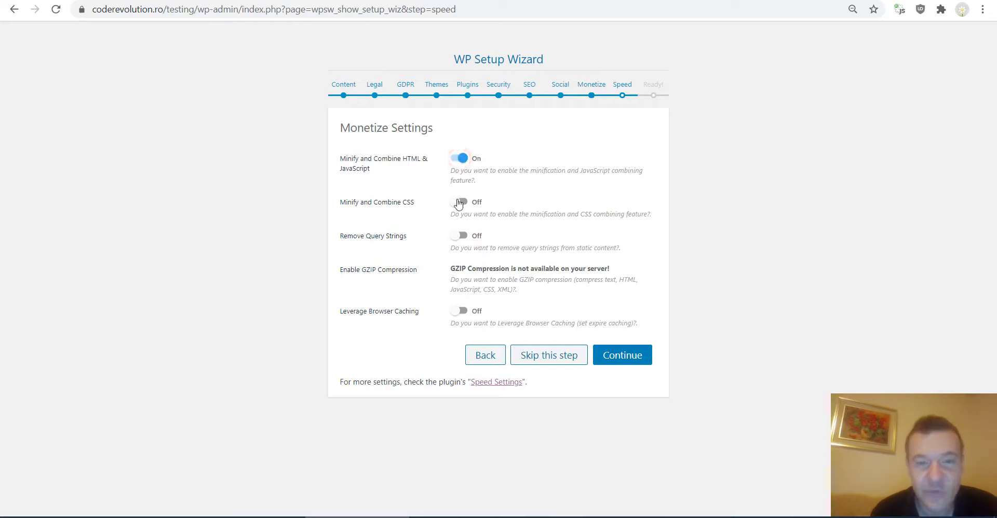
pyautogui.moveTo(345, 204); pyautogui.dragTo(407, 208)
pyautogui.click(408, 208)
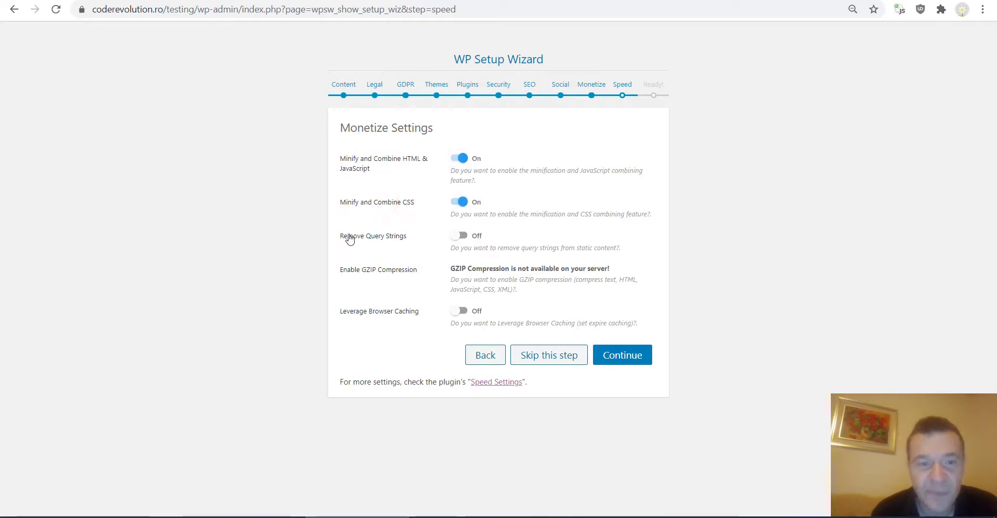
pyautogui.click(460, 235)
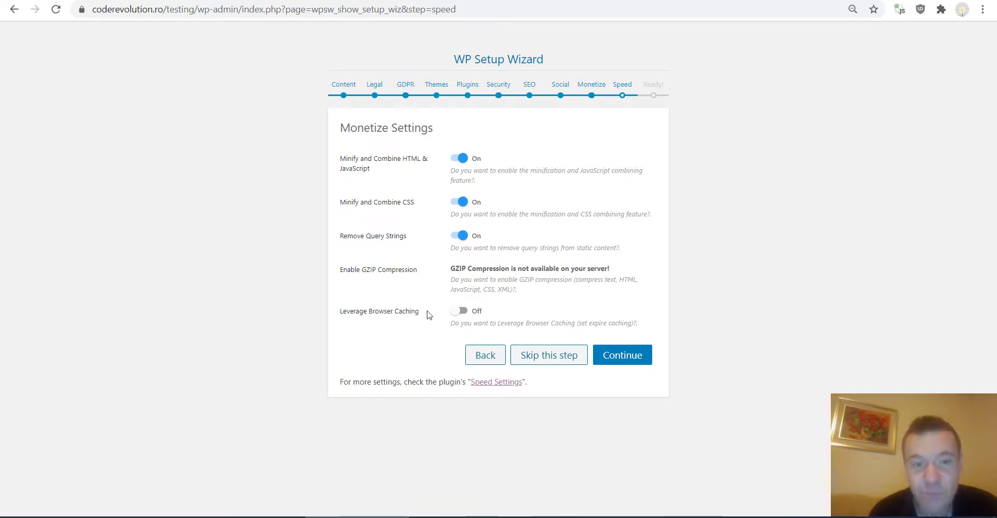
pyautogui.click(458, 311)
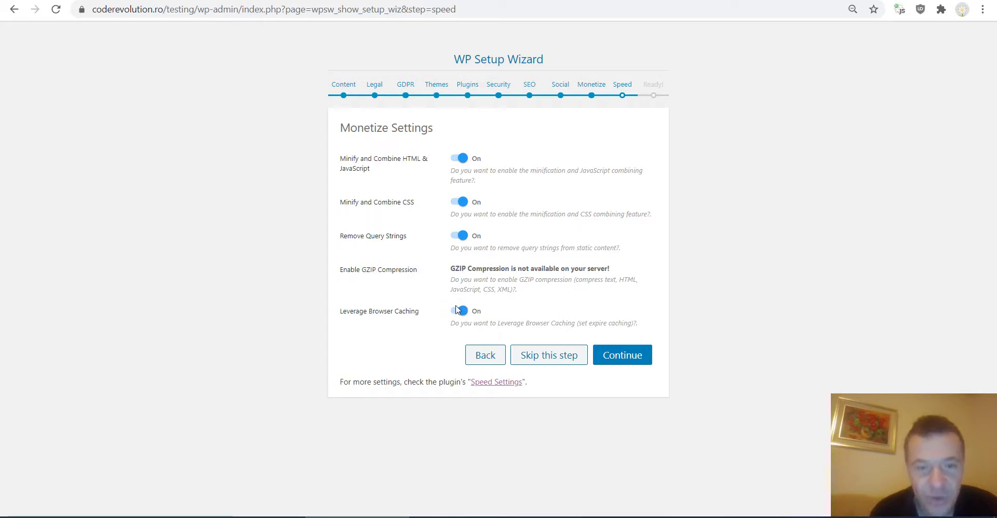
pyautogui.click(610, 358)
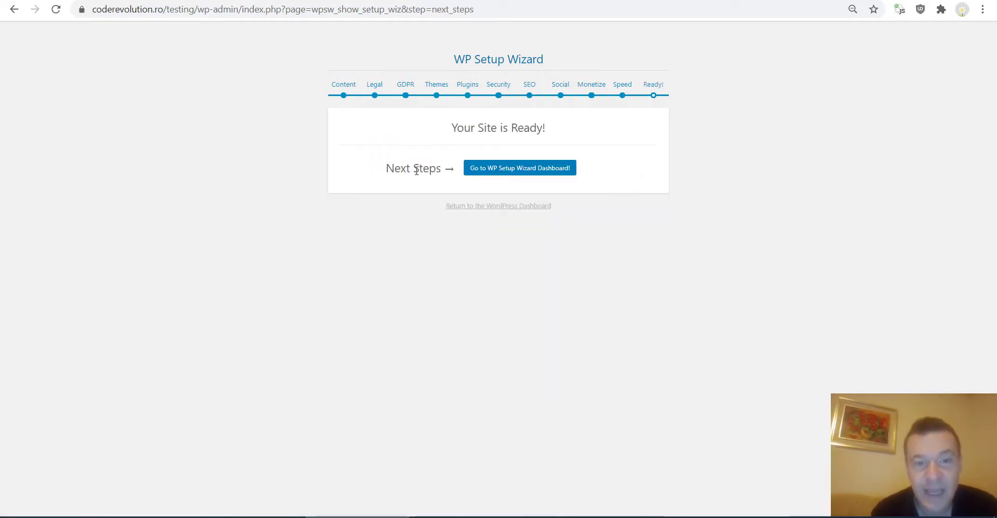
# Step: Go to the WP Setup Wizard dashboard and run the Quick Setup Wizard again from its Content step
pyautogui.click(495, 170)
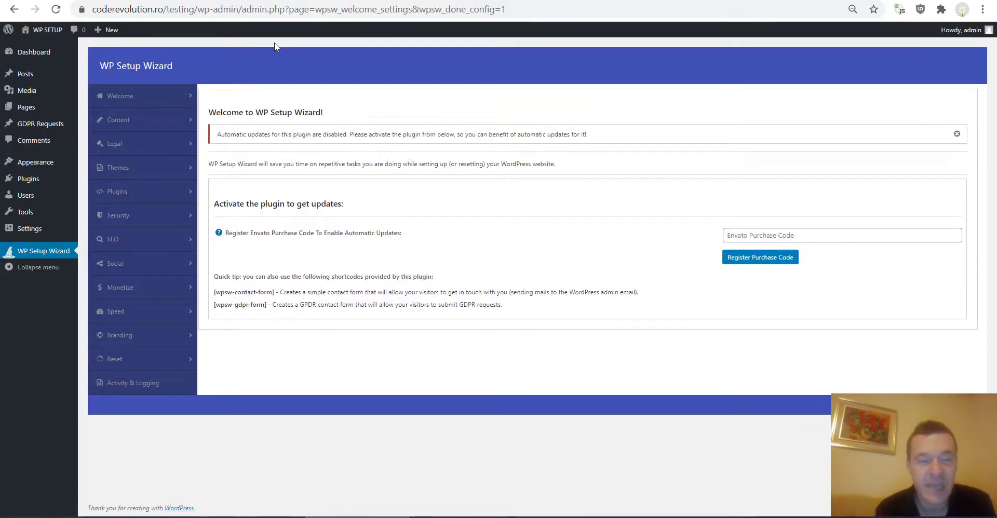
pyautogui.click(155, 97)
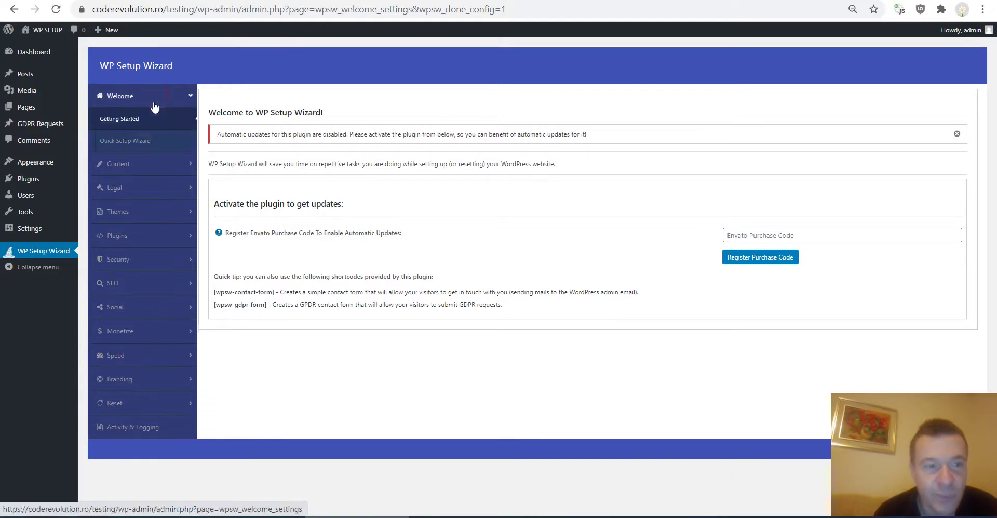
pyautogui.click(137, 141)
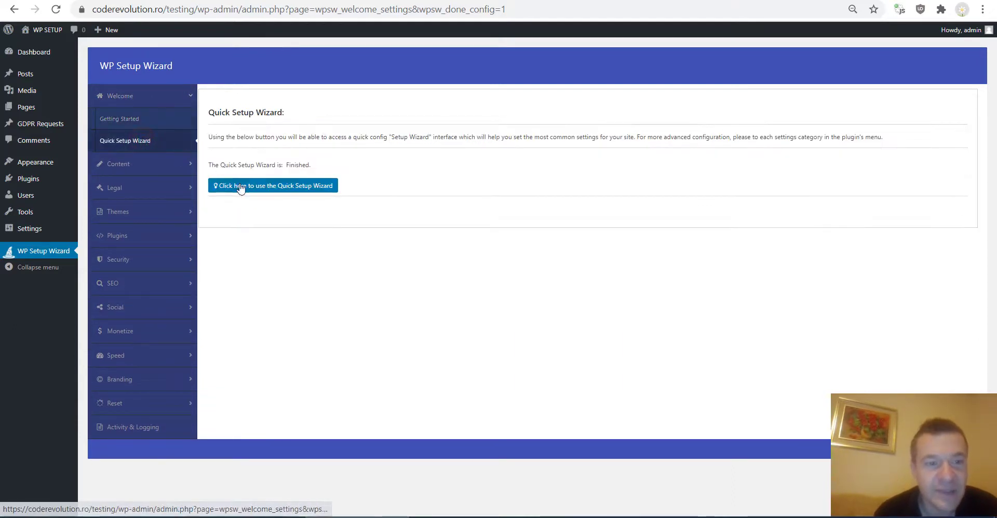
pyautogui.moveTo(288, 165); pyautogui.dragTo(310, 165)
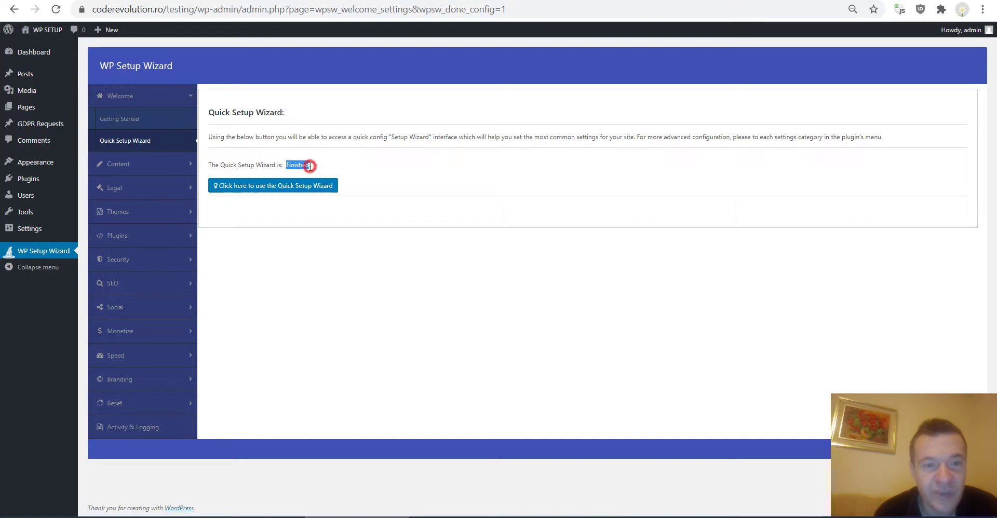
pyautogui.click(275, 186)
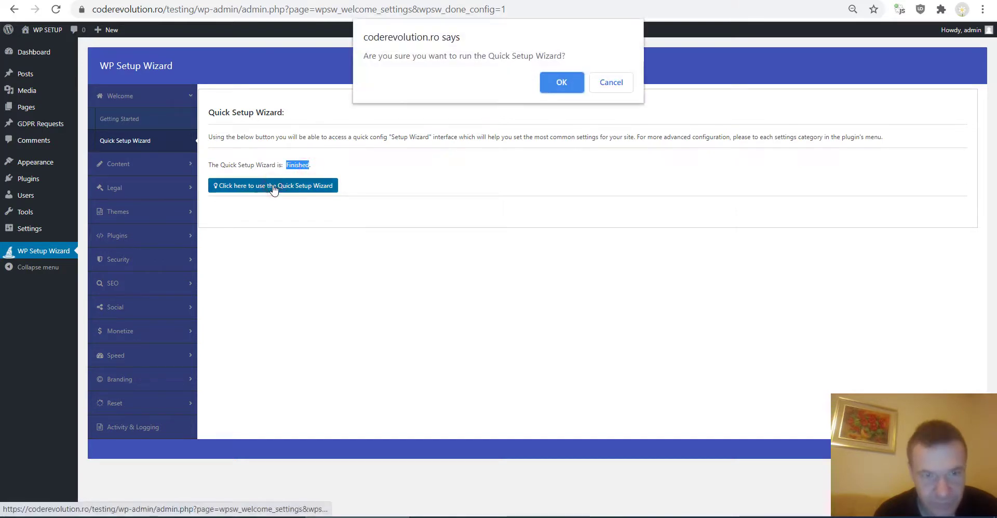
pyautogui.click(561, 82)
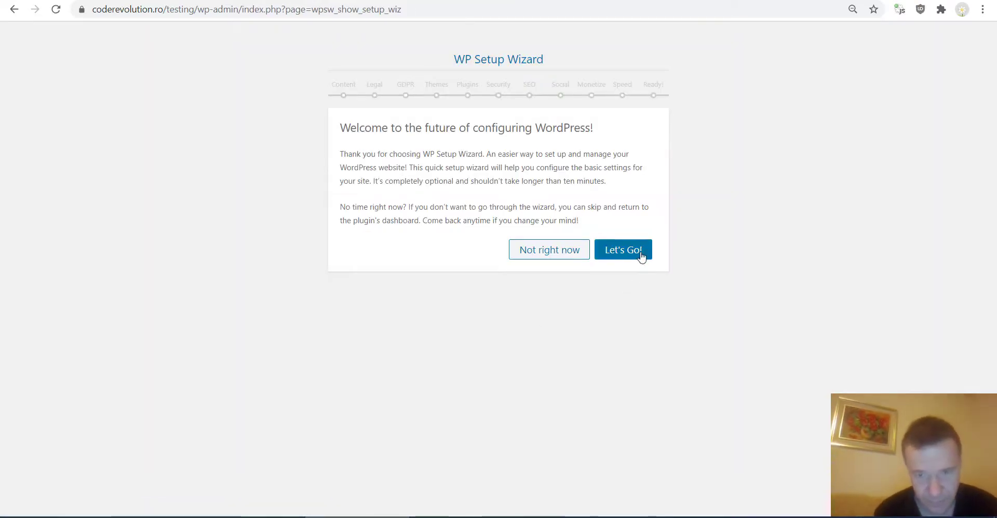
pyautogui.click(642, 255)
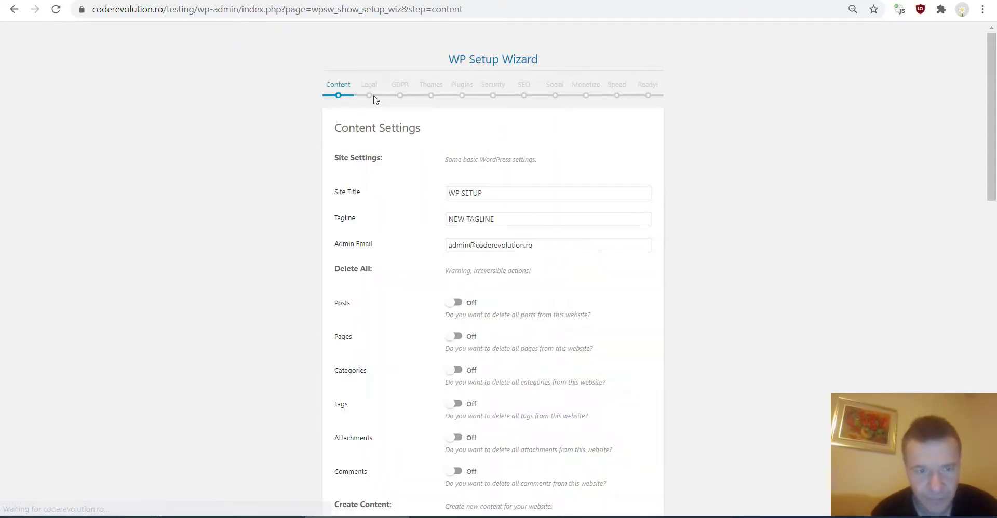
# Step: Go through the wizard's steps from Legal to Ready to review the settings saved on each
pyautogui.click(373, 88)
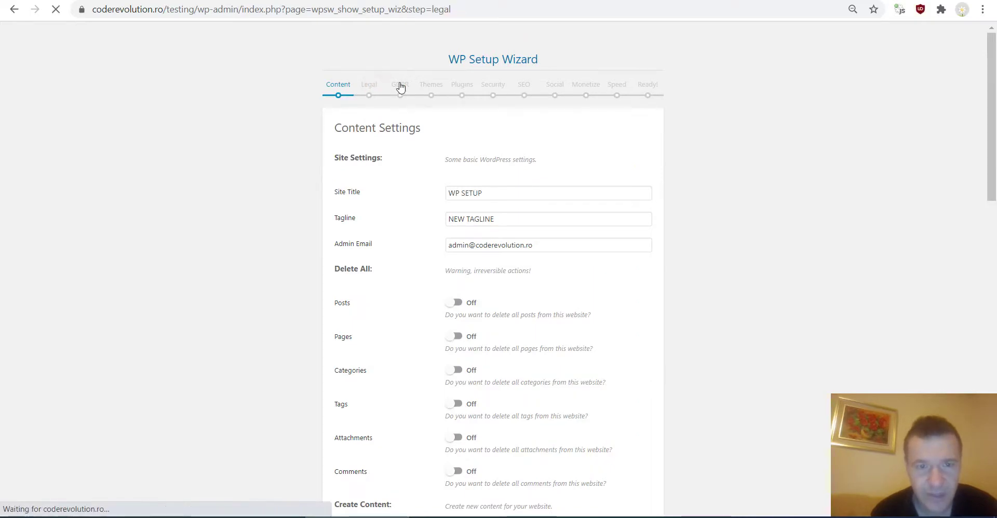
pyautogui.click(399, 85)
pyautogui.click(430, 85)
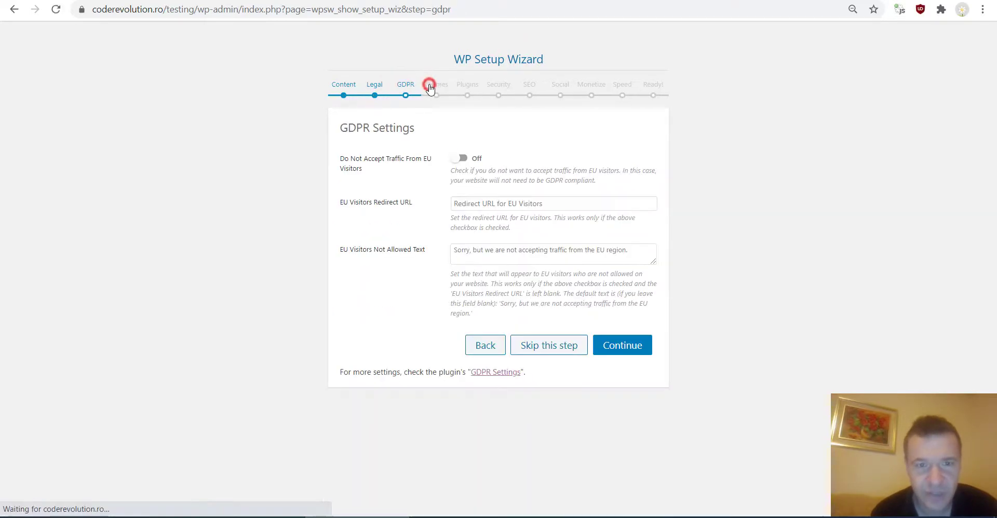
pyautogui.click(465, 85)
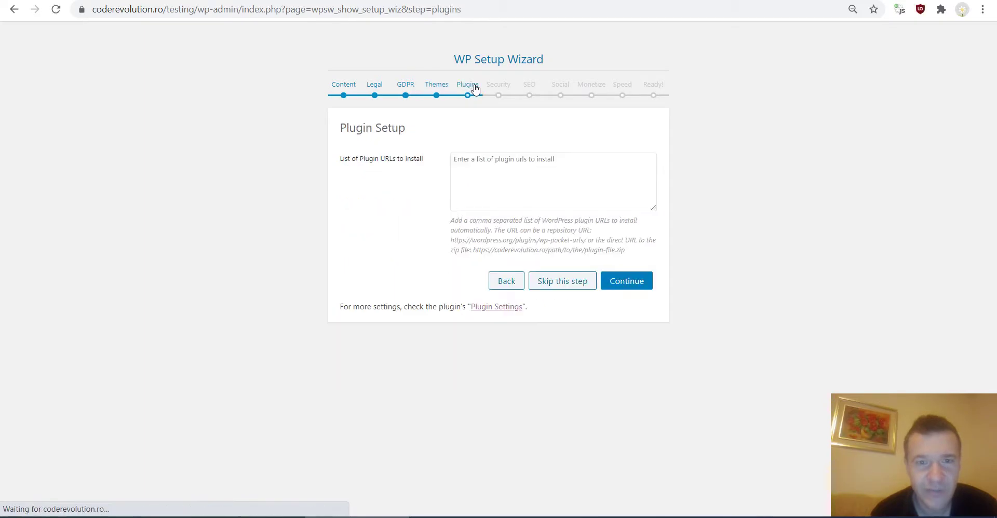
pyautogui.click(499, 85)
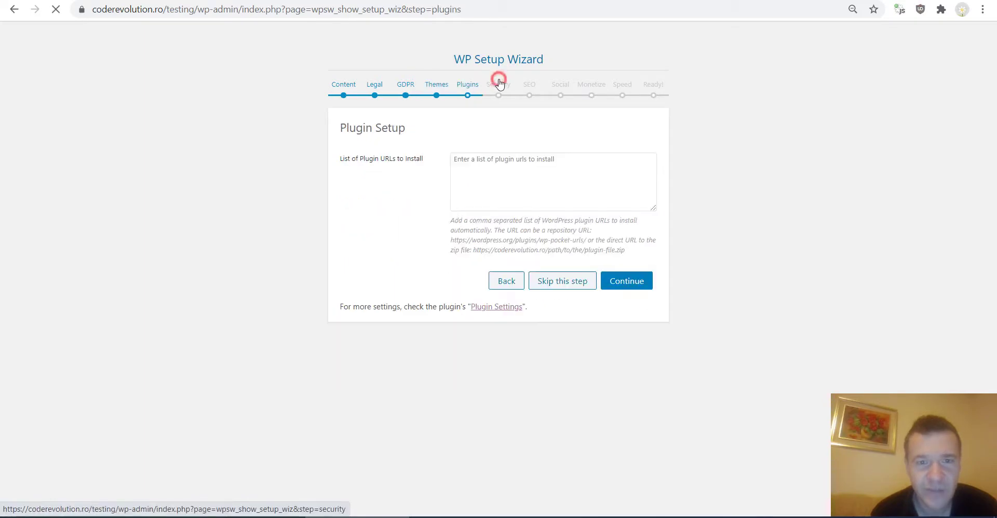
pyautogui.click(529, 87)
pyautogui.click(560, 86)
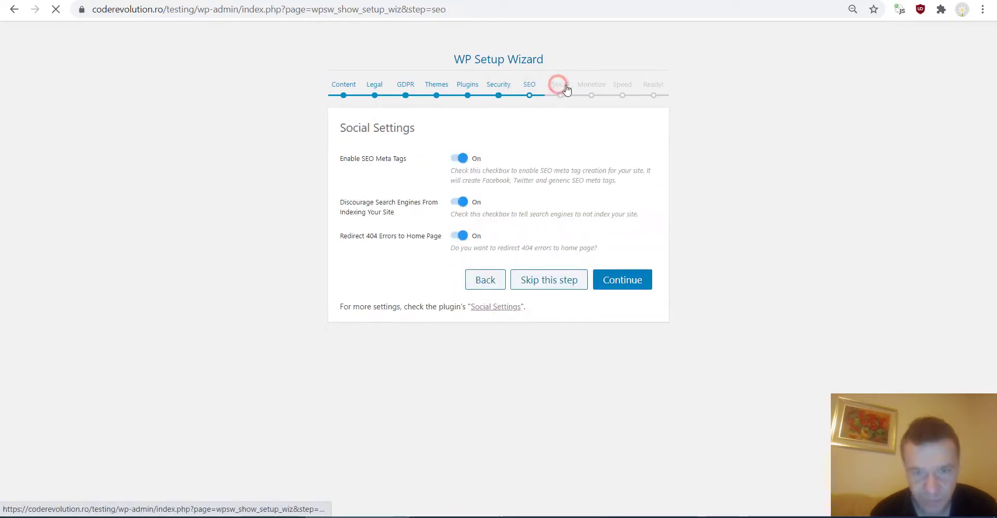
pyautogui.click(591, 85)
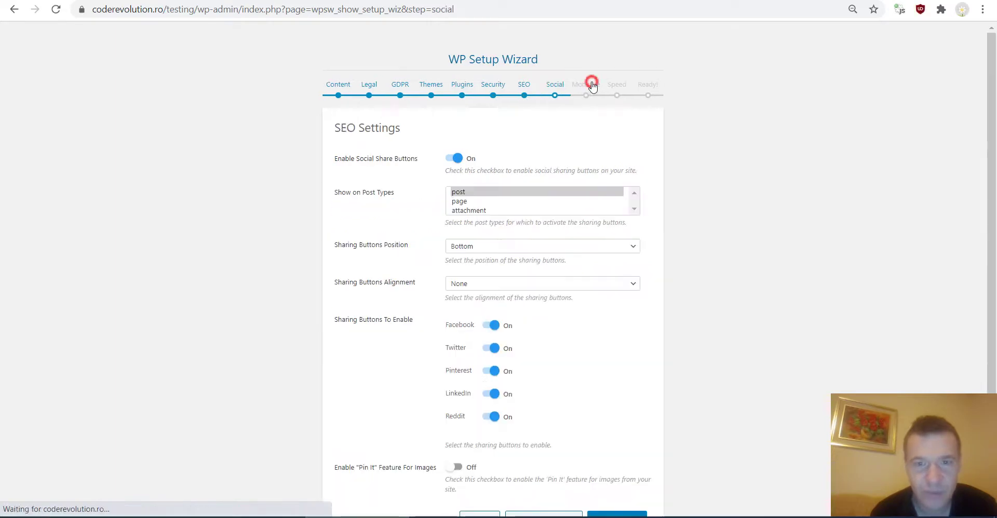
pyautogui.click(620, 88)
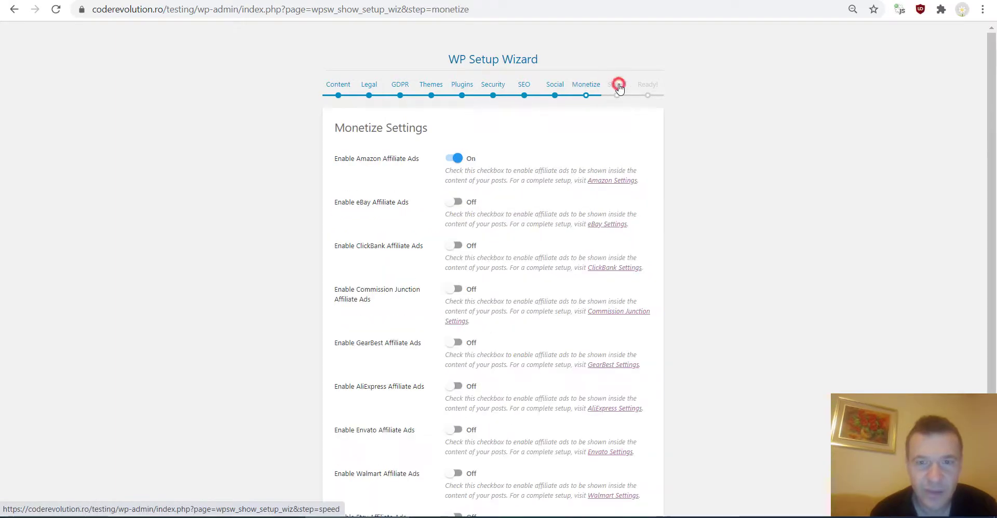
pyautogui.click(653, 90)
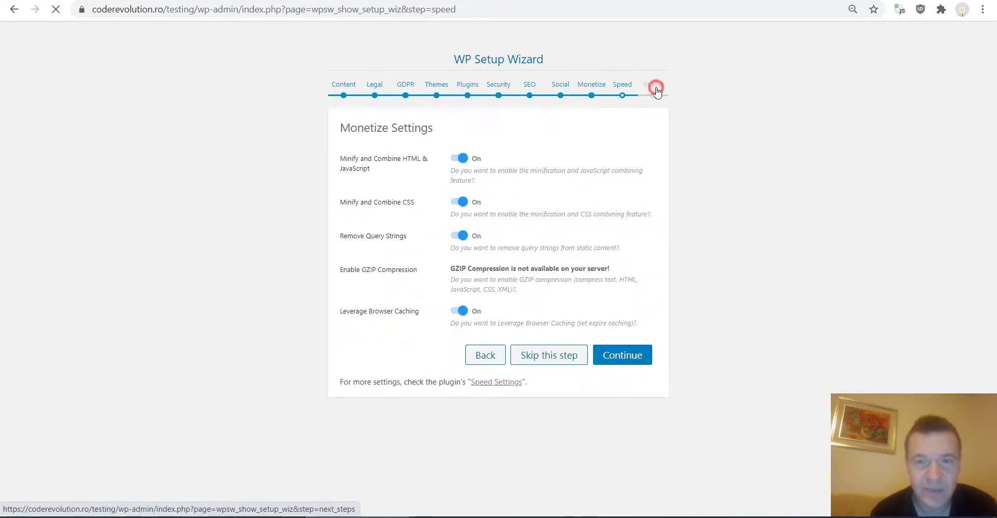